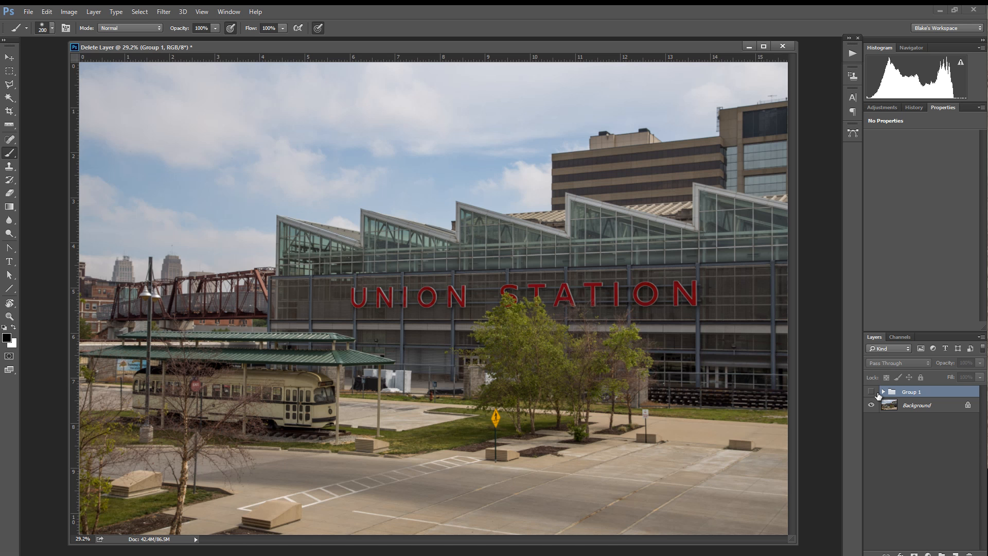
# Show Group 1 in the finished Union Station image, and minimize that document to reveal IMG_7132.CR2
pyautogui.click(872, 392)
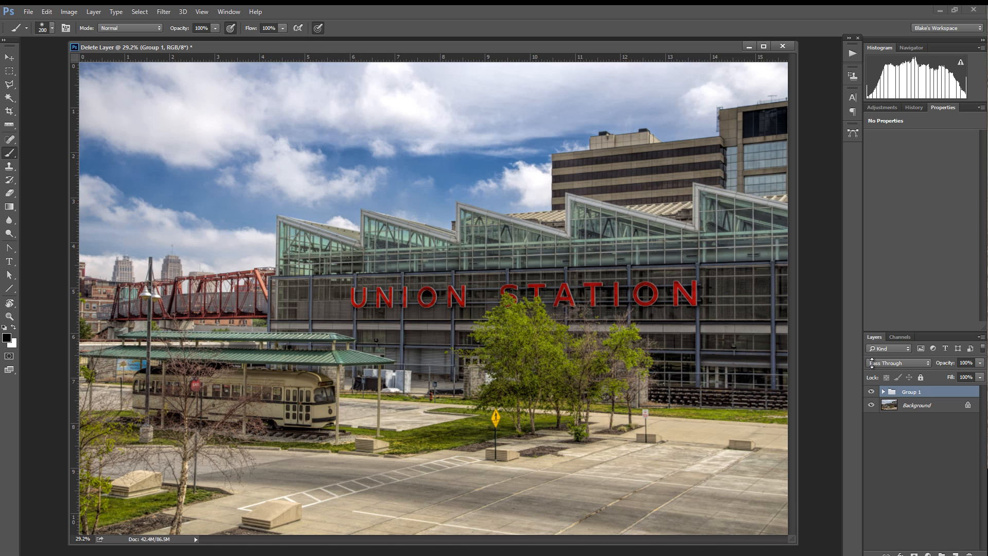
pyautogui.click(750, 46)
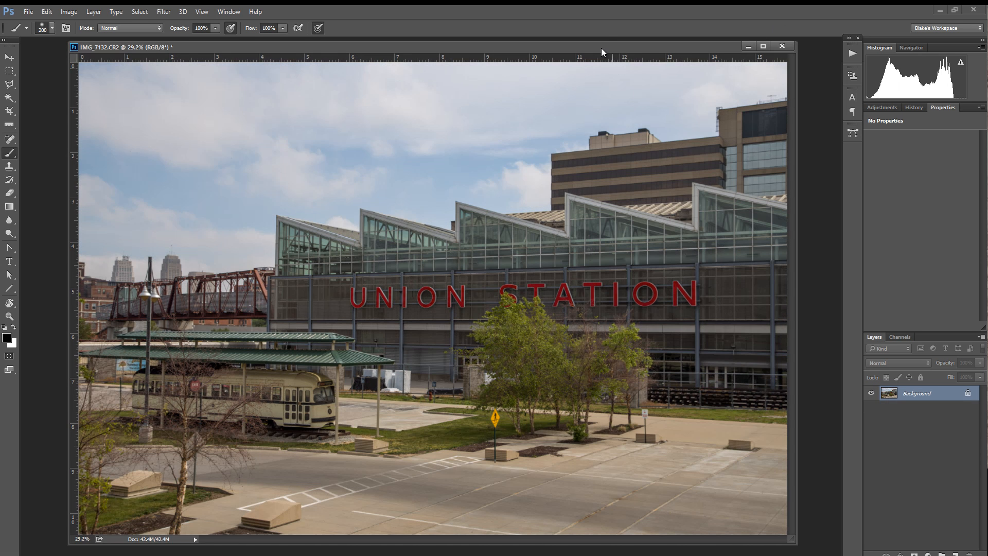
# Run the Contrast Checker action on the IMG_7132.CR2 photo and collapse the actions list
pyautogui.click(852, 54)
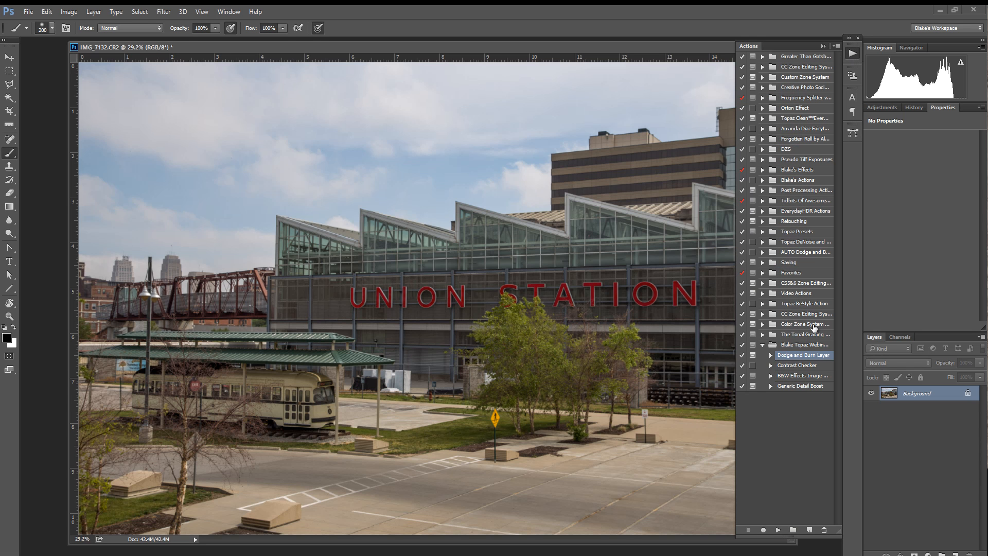
pyautogui.click(793, 367)
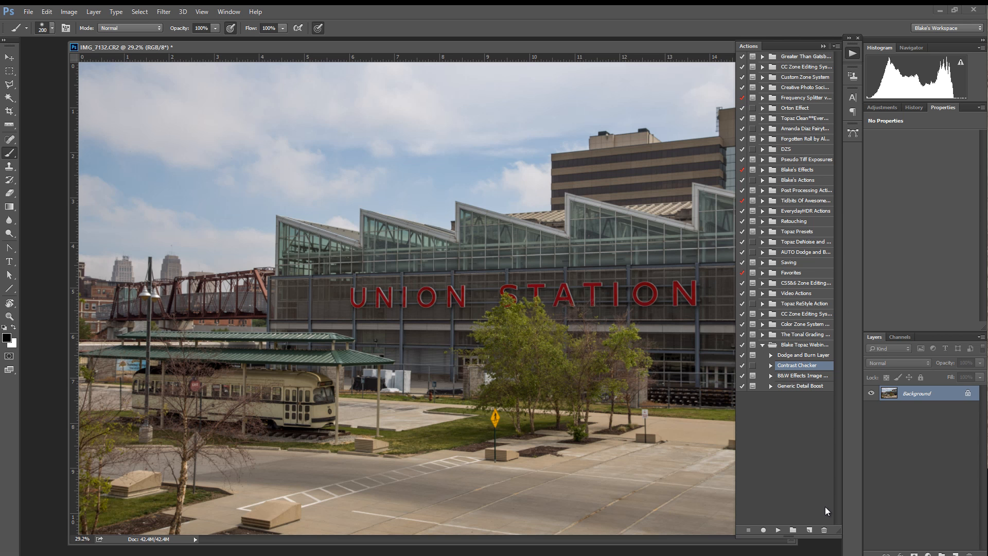
pyautogui.click(778, 530)
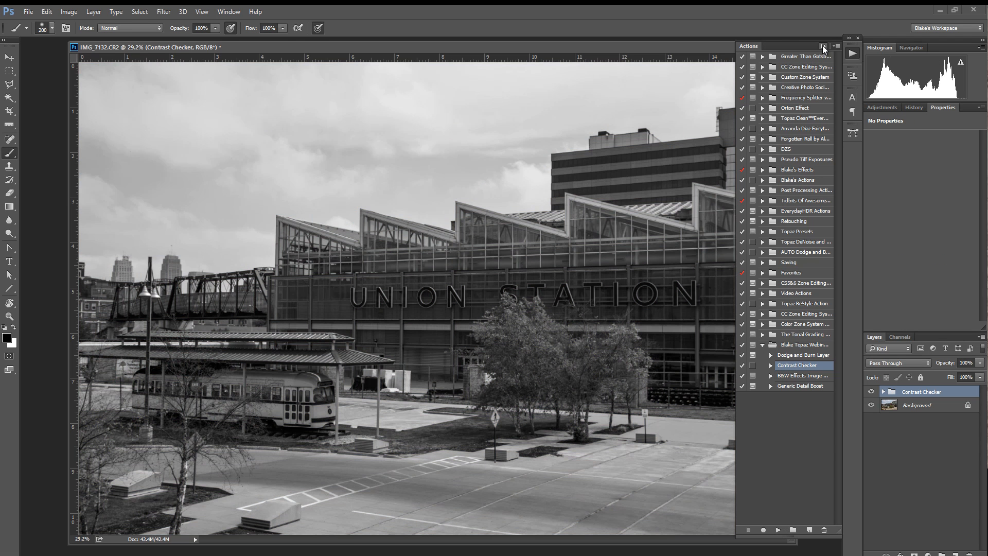
pyautogui.click(822, 46)
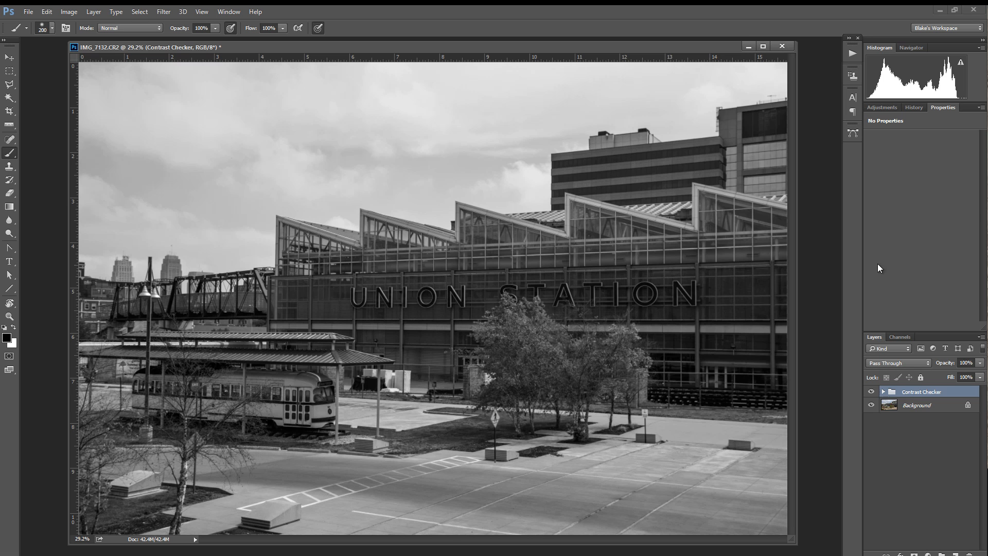
# Expand the Contrast Checker group, open the Curves 1 adjustment, and compare the photo with and without Gradient Map 1
pyautogui.click(883, 392)
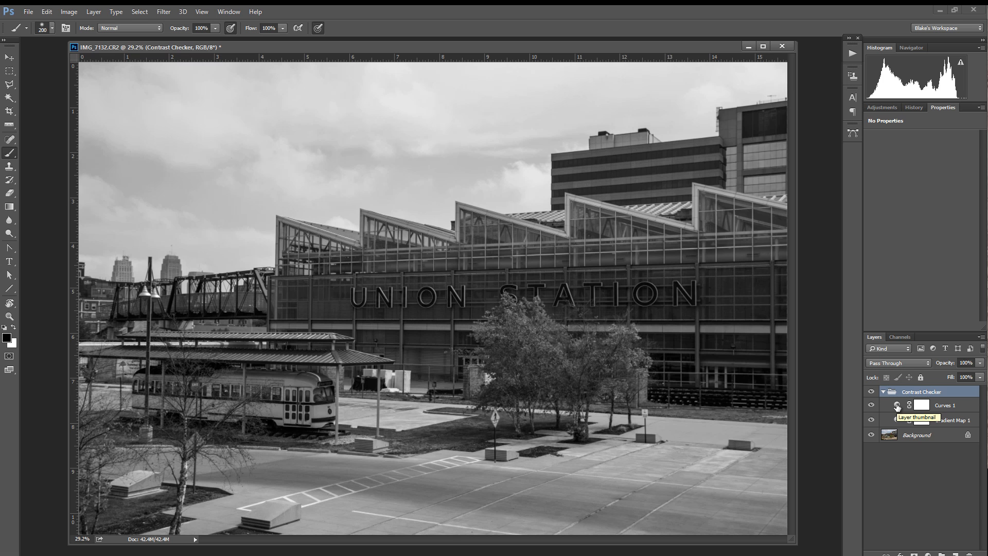
pyautogui.click(897, 407)
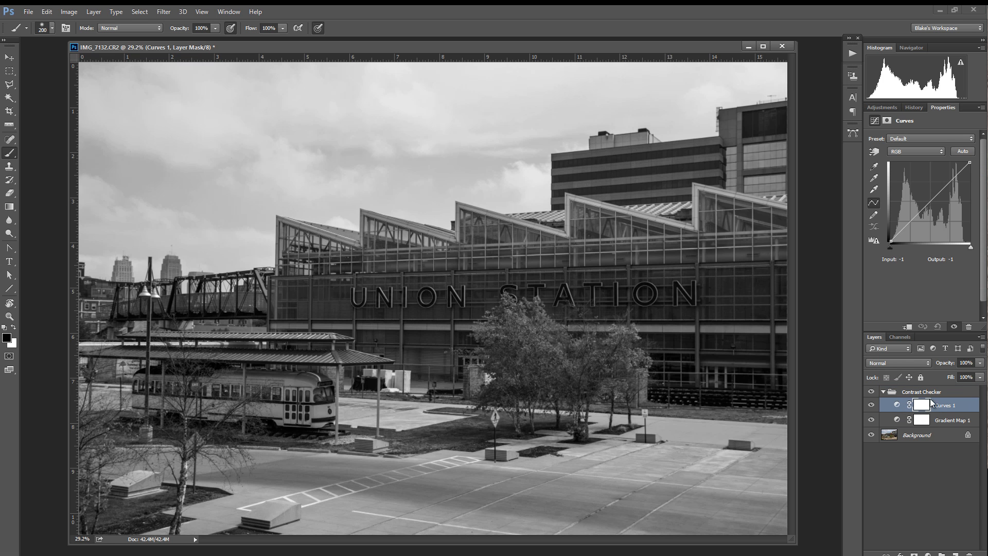
pyautogui.click(872, 420)
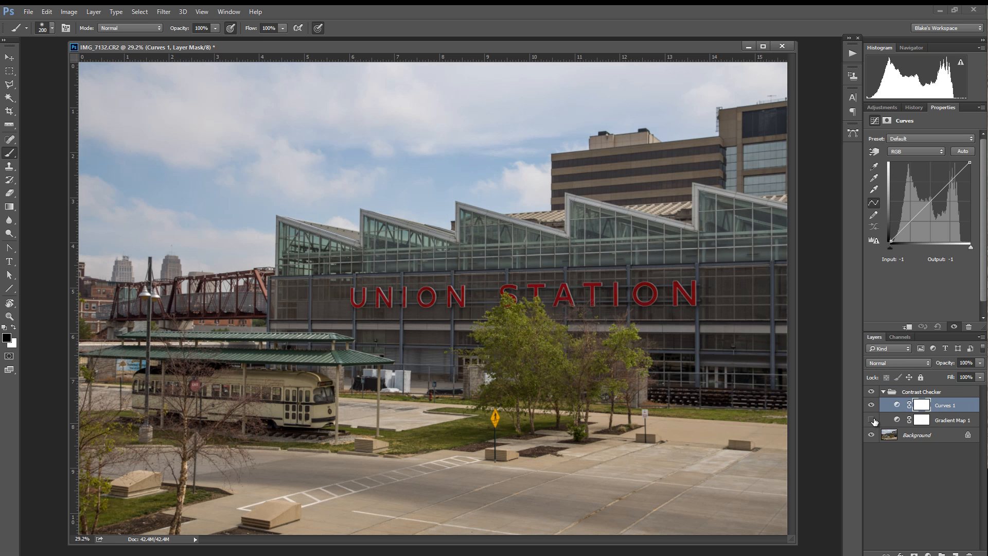
pyautogui.click(872, 420)
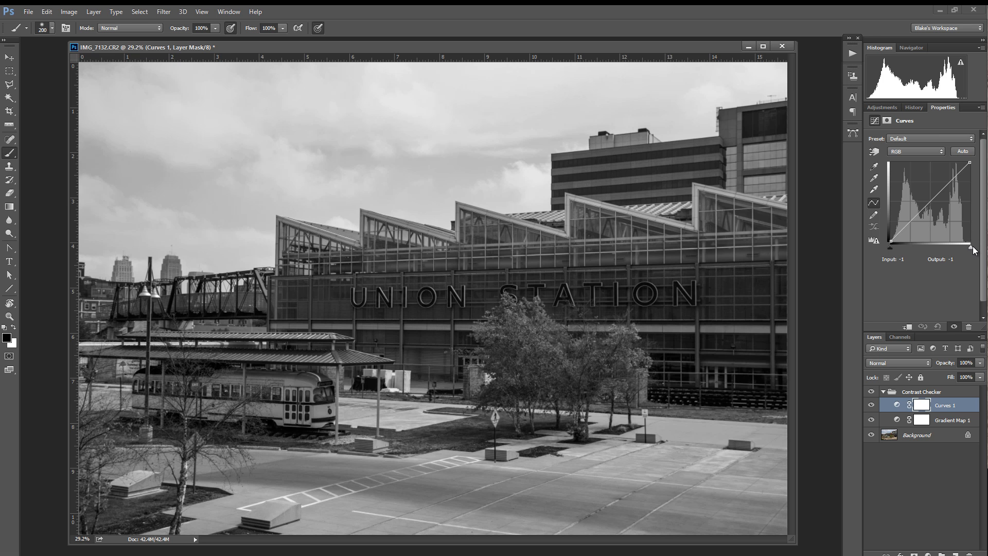
# Set the Curves 1 white point input to 229 and black point input to 6, using the clipping preview
pyautogui.moveTo(972, 248); pyautogui.dragTo(981, 249)
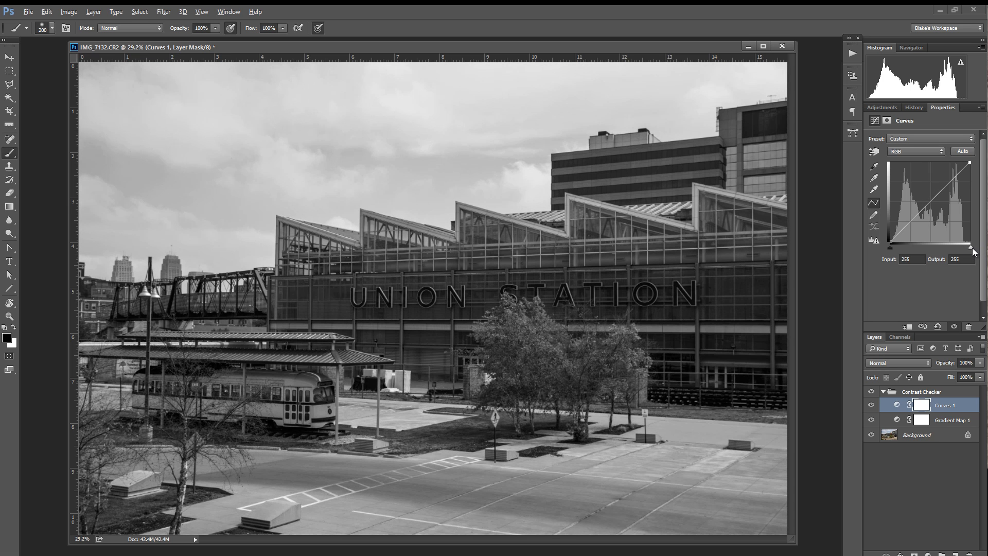
pyautogui.moveTo(972, 249); pyautogui.dragTo(965, 251)
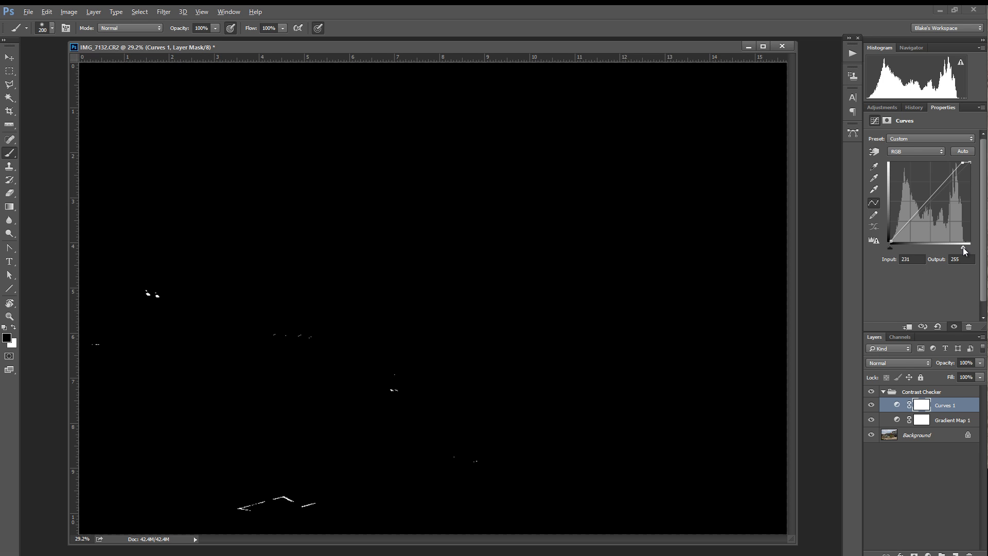
pyautogui.moveTo(965, 250); pyautogui.dragTo(965, 251)
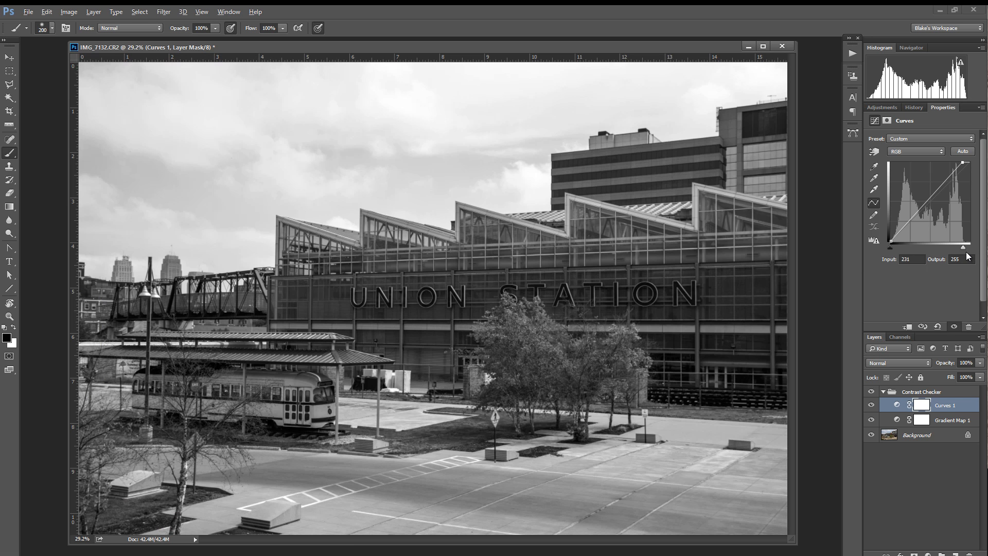
pyautogui.moveTo(965, 251); pyautogui.dragTo(964, 253)
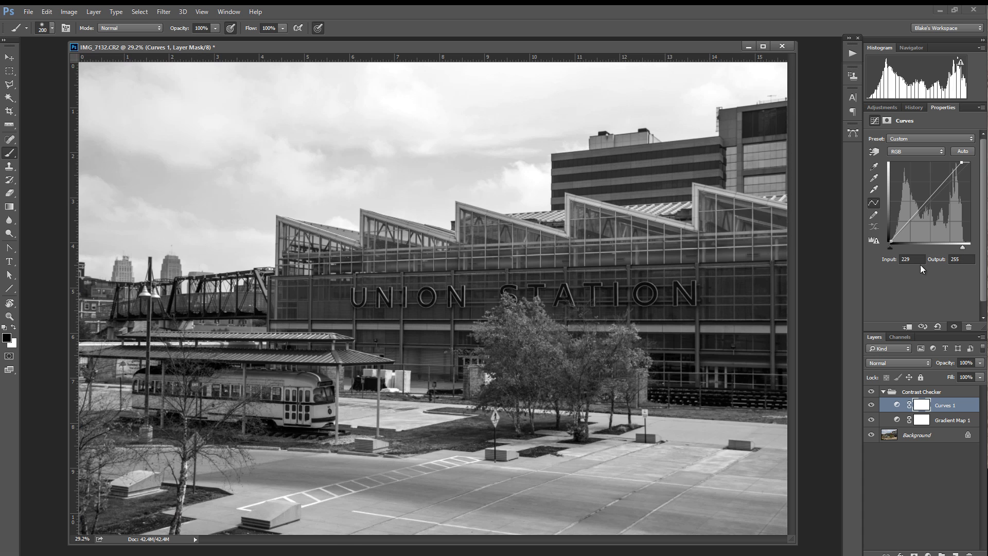
pyautogui.keyDown('alt'); pyautogui.click(891, 249); pyautogui.keyUp('alt')
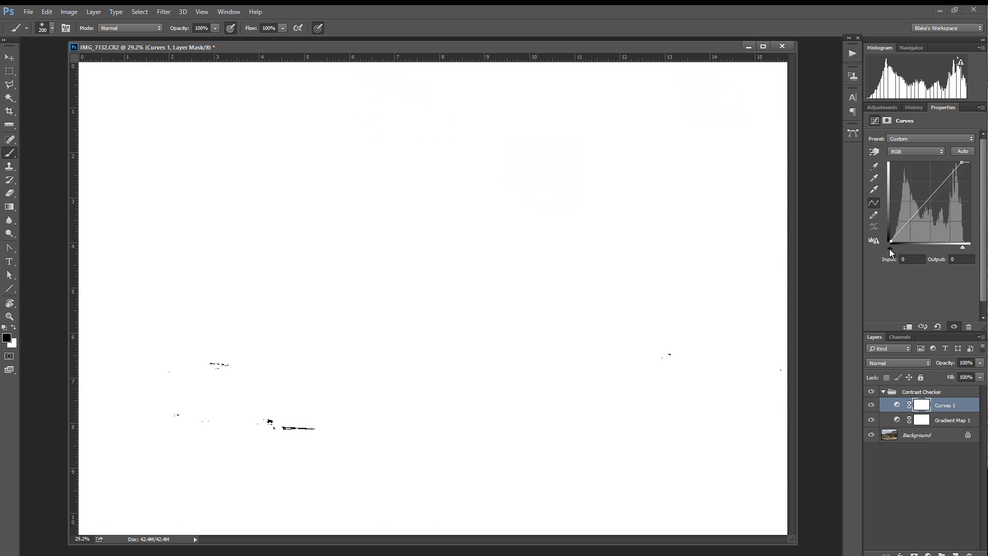
pyautogui.moveTo(891, 248); pyautogui.dragTo(892, 251)
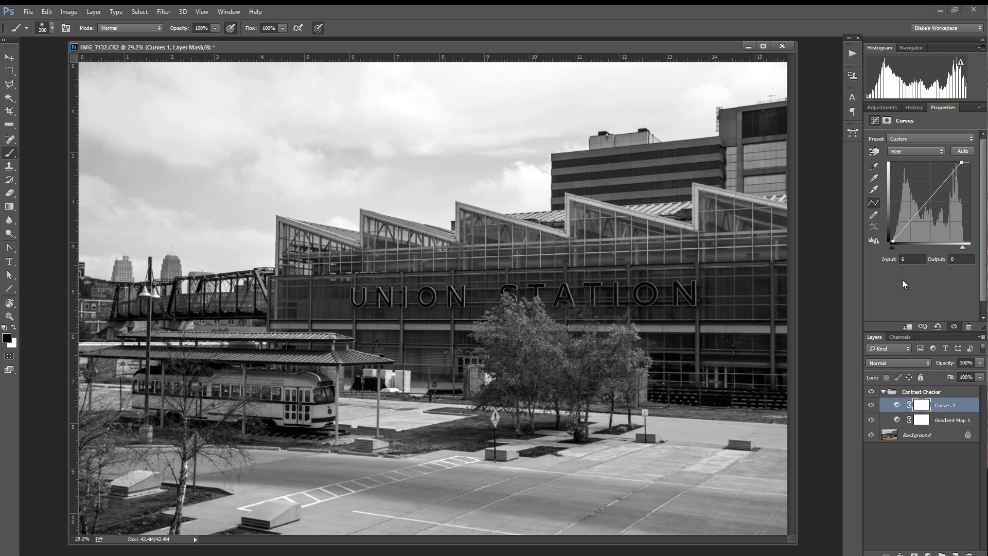
# Hide Gradient Map 1 and compare the color photo with Curves 1 off and on, leaving Curves 1 visible
pyautogui.click(872, 420)
pyautogui.click(871, 405)
pyautogui.click(871, 406)
pyautogui.click(871, 406)
pyautogui.click(870, 405)
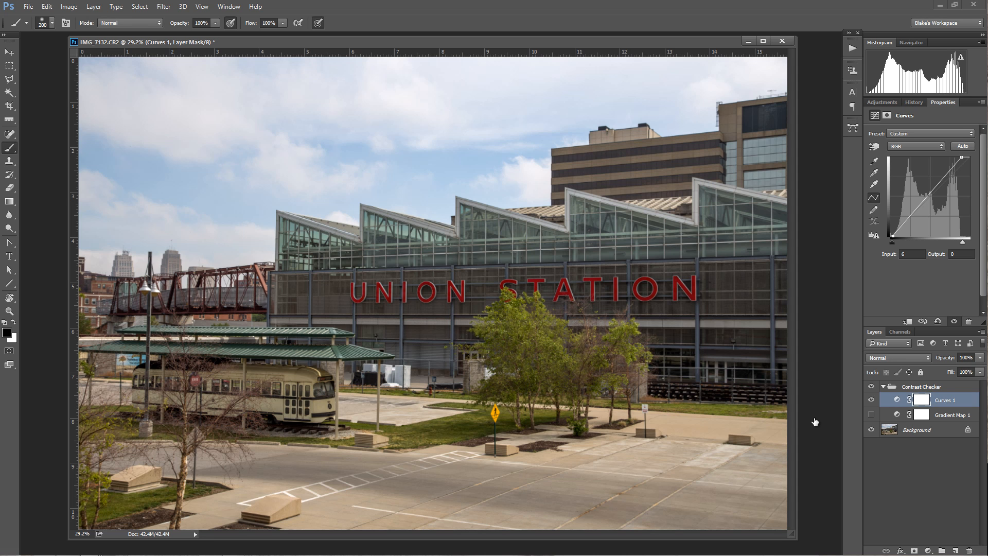
# Duplicate the Background layer and open the copy in the Topaz Clarity filter
pyautogui.hotkey('alt', '[')
pyautogui.hotkey('ctrl', 'j')
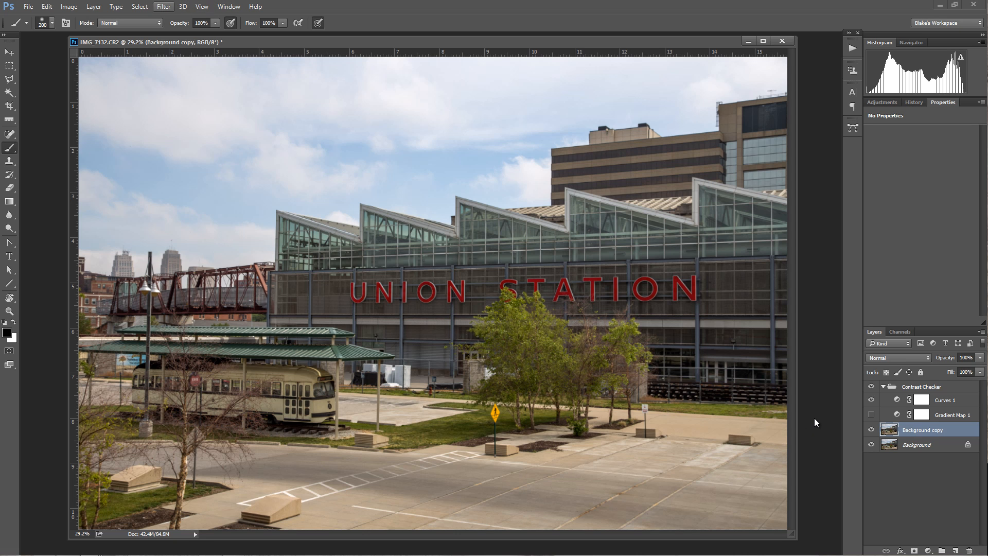
pyautogui.hotkey('alt', 't')
pyautogui.press('Up')
pyautogui.press('Up')
pyautogui.press('Up')
pyautogui.press('Down')
pyautogui.press('Right')
pyautogui.press('Down')
pyautogui.press('Down')
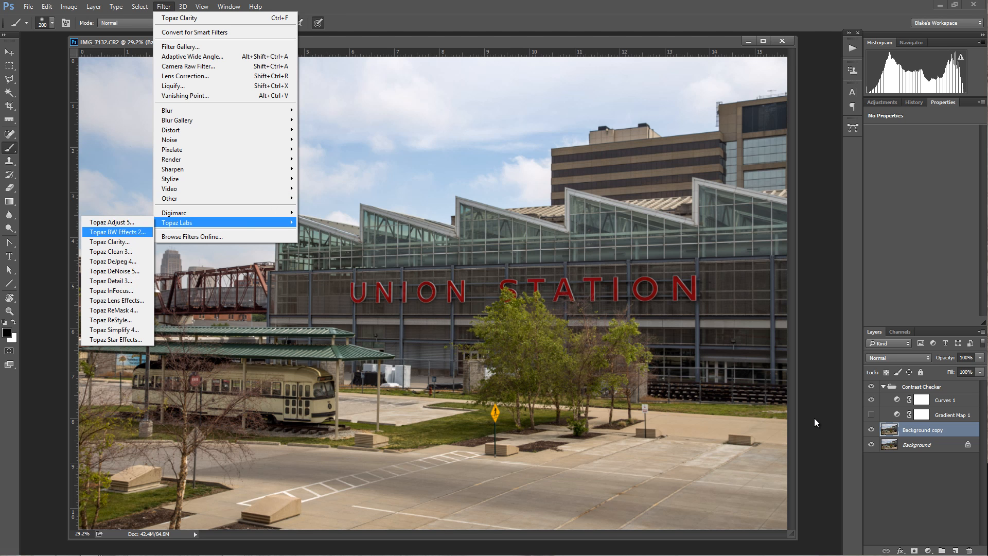
pyautogui.press('Return')
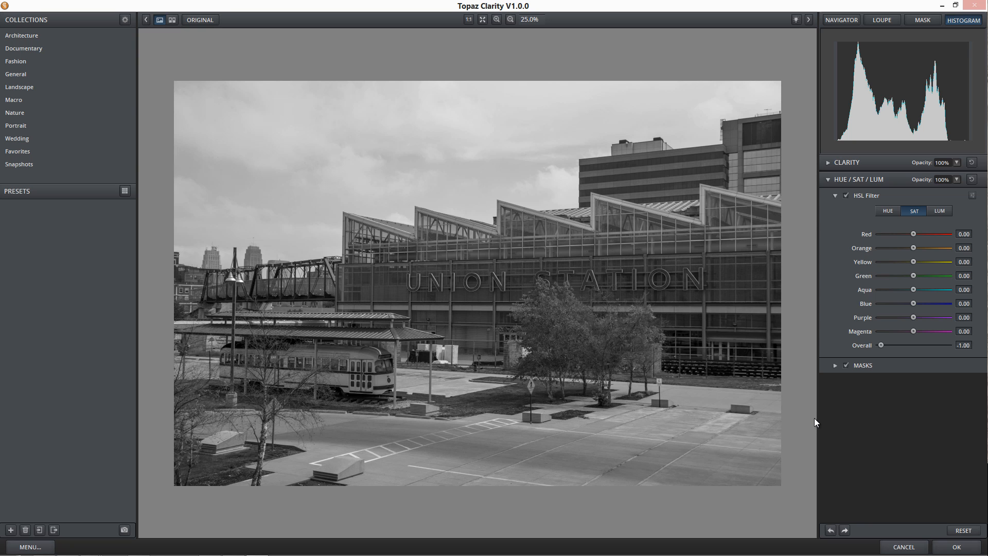
# Compare the photo at overall saturation 0.00 and -1.00 in the HSL Filter, finishing at -1.00
pyautogui.hotkey('ctrl', 'z')
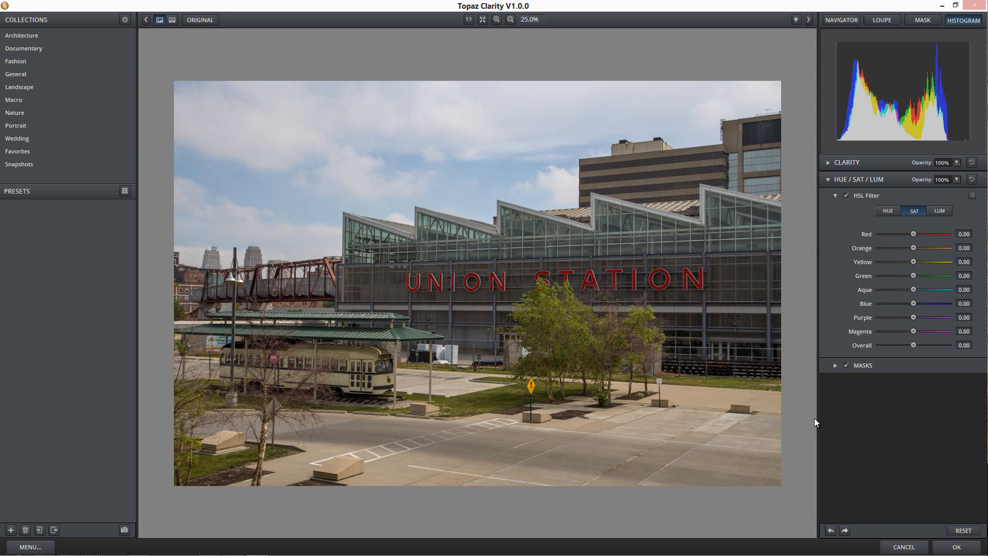
pyautogui.hotkey('ctrl', 'y')
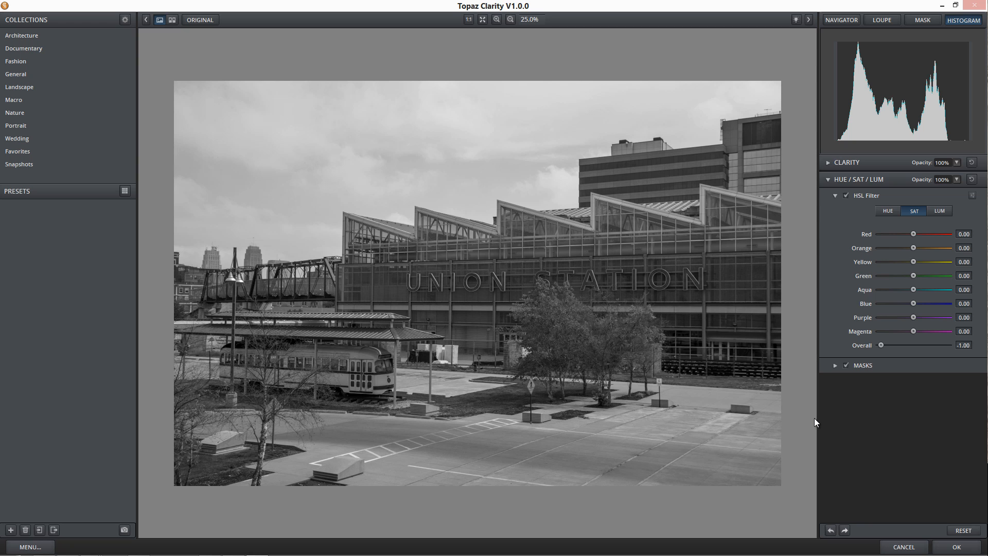
pyautogui.hotkey('ctrl', 'z')
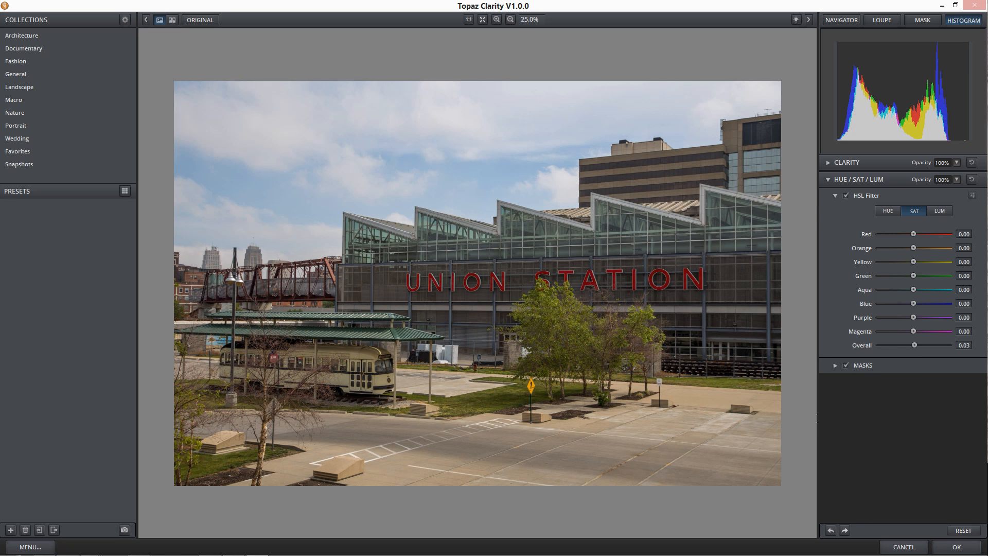
pyautogui.hotkey('ctrl', 'y')
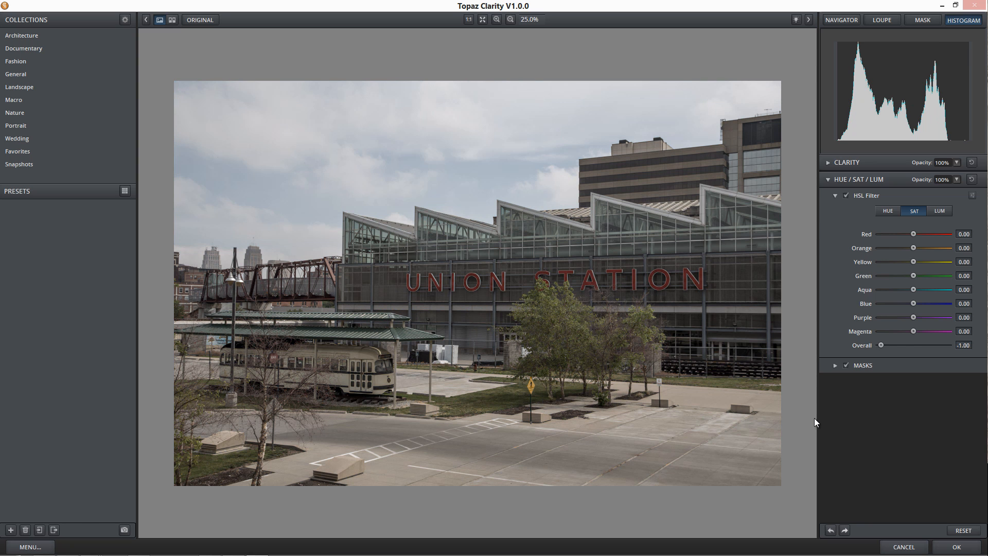
pyautogui.press('Tab')
pyautogui.write('0')
pyautogui.press('Return')
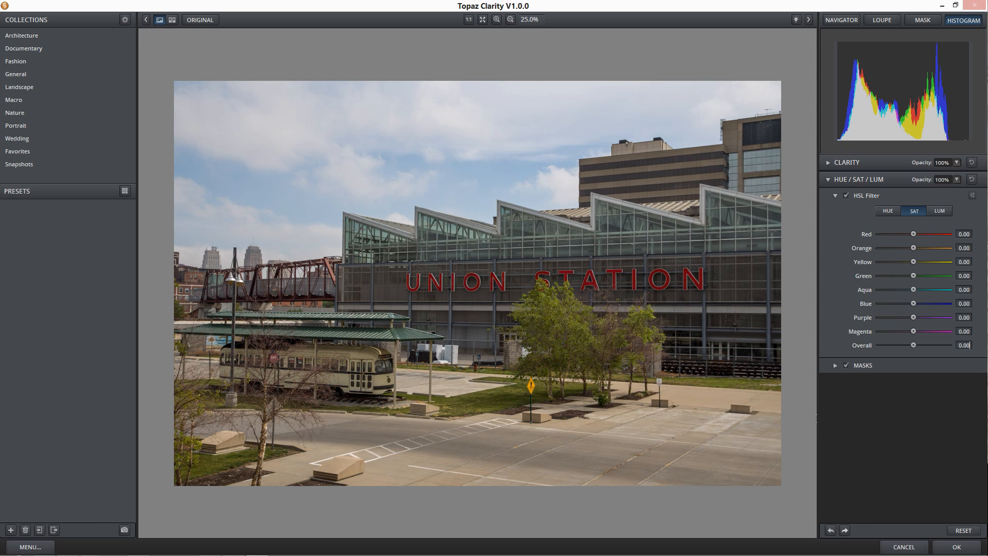
pyautogui.hotkey('ctrl', 'z')
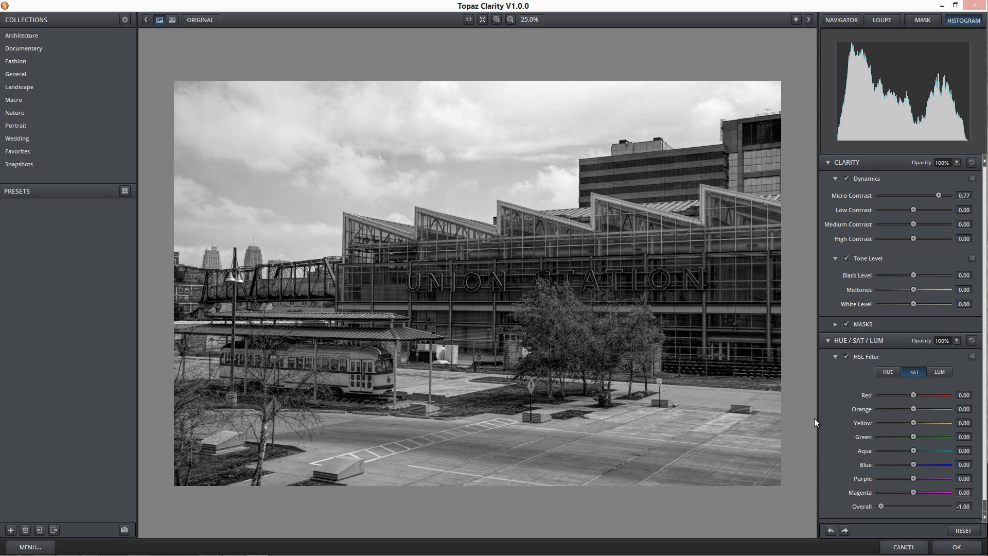
# Set Micro Contrast to 0.81 and Low Contrast to 0.19 in the Clarity dynamics
pyautogui.moveTo(939, 196); pyautogui.dragTo(913, 196)
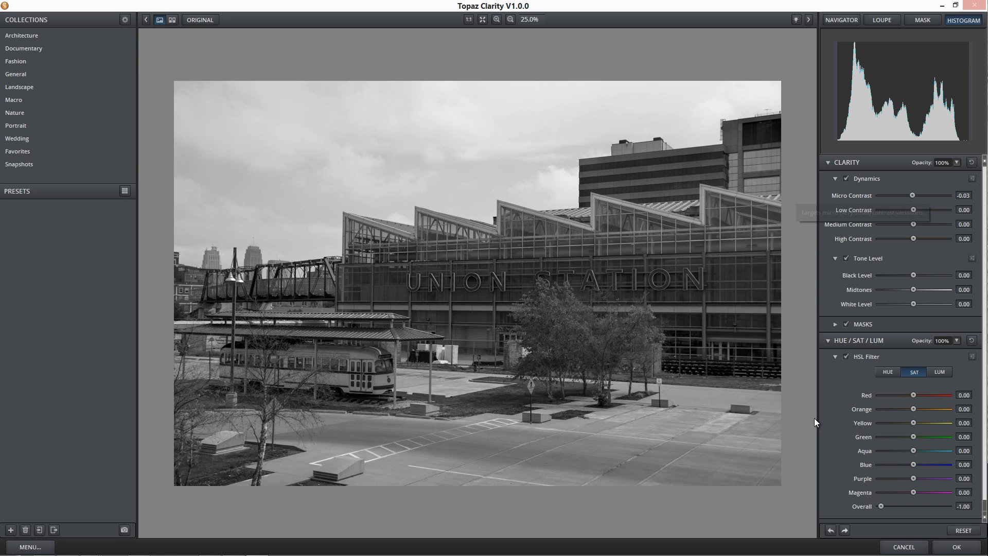
pyautogui.moveTo(913, 196); pyautogui.dragTo(940, 196)
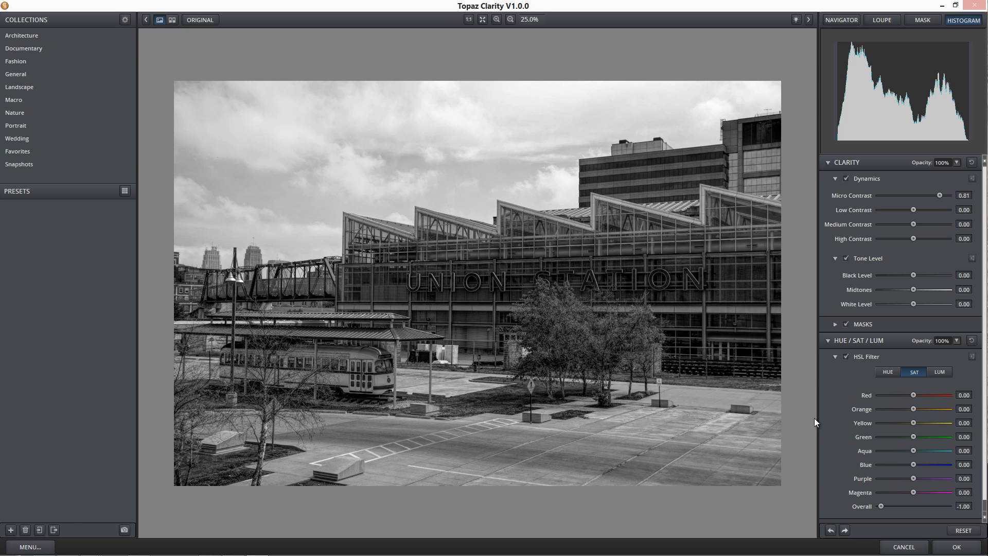
pyautogui.hotkey('ctrl', 'y')
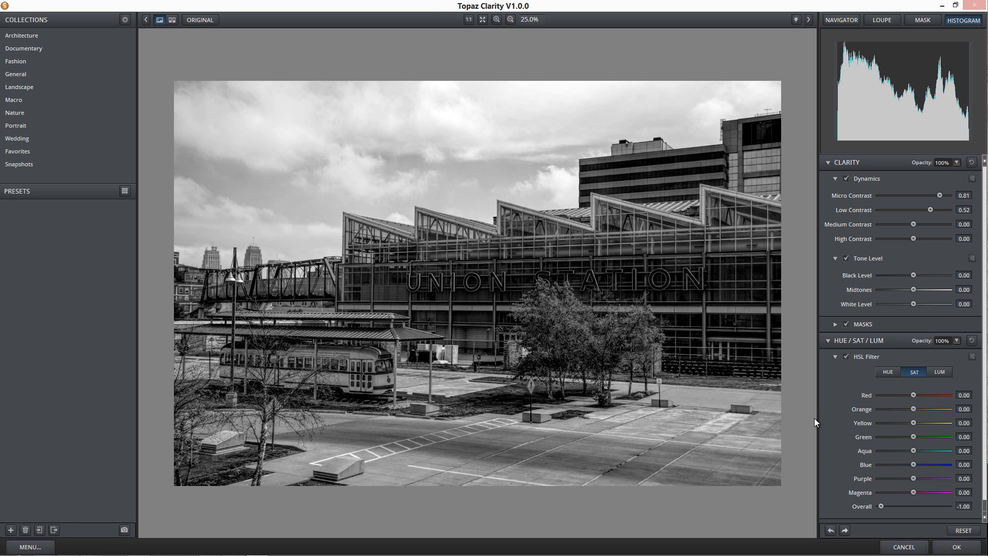
pyautogui.hotkey('ctrl', 'z')
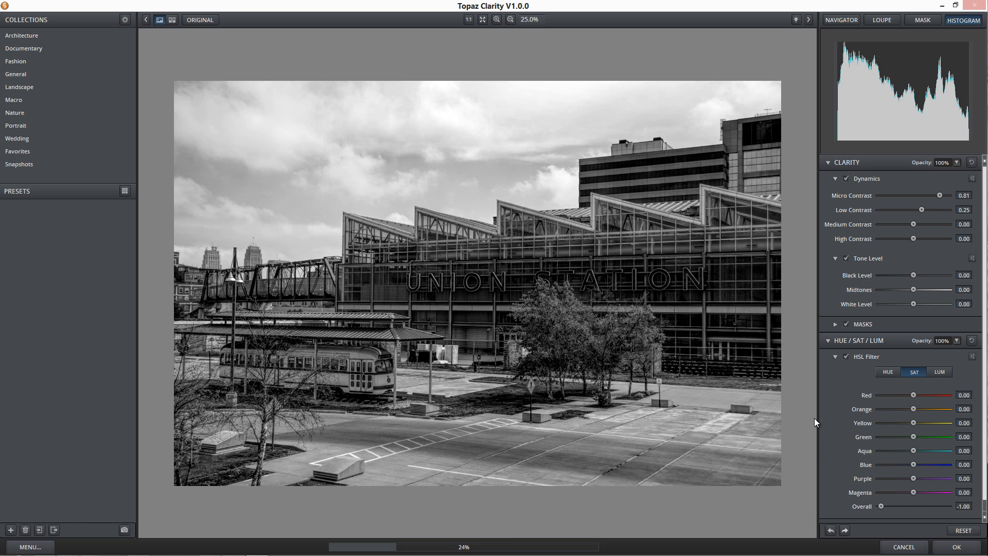
pyautogui.press('Left')
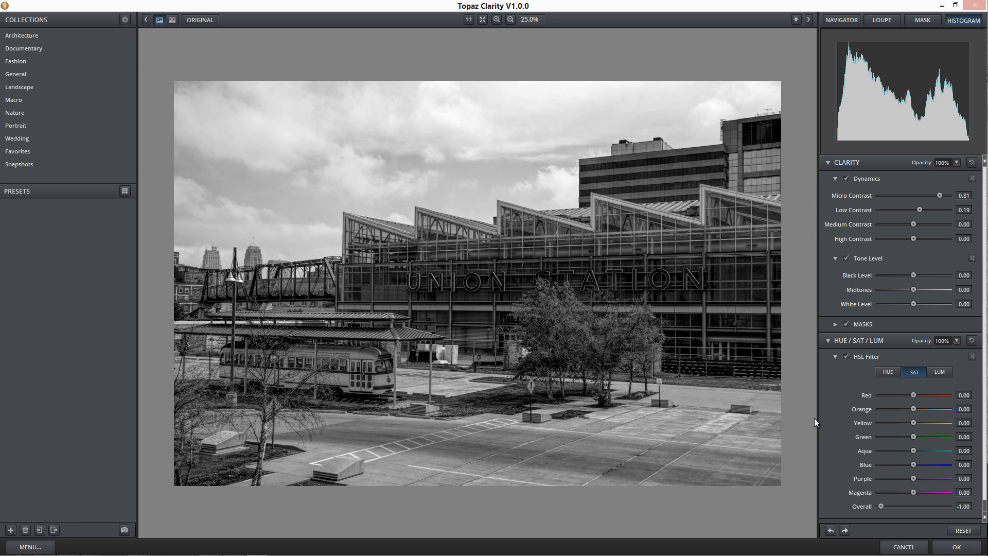
# Set both Medium Contrast and High Contrast to -0.14 in the Clarity dynamics
pyautogui.hotkey('ctrl', 'z')
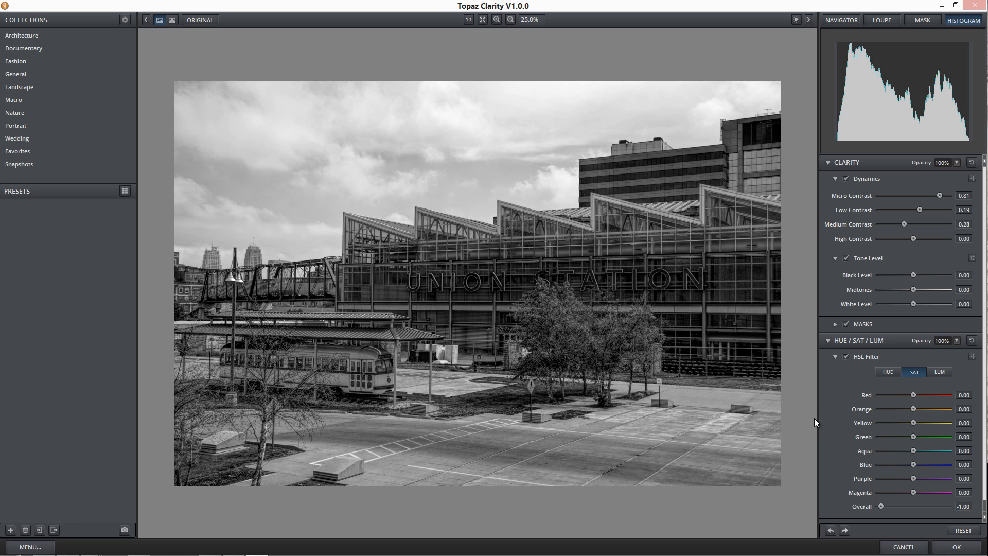
pyautogui.hotkey('ctrl', 'z')
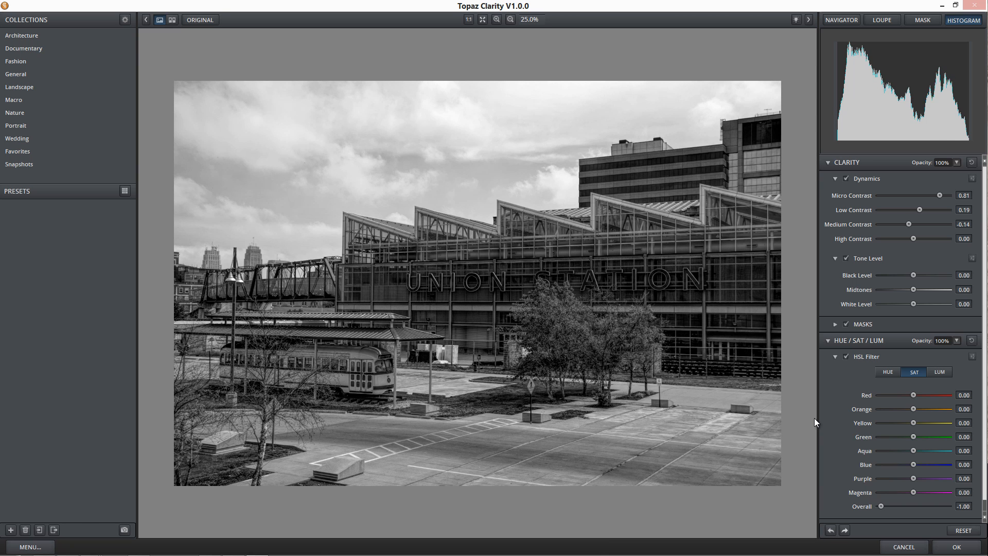
pyautogui.hotkey('ctrl', 'z')
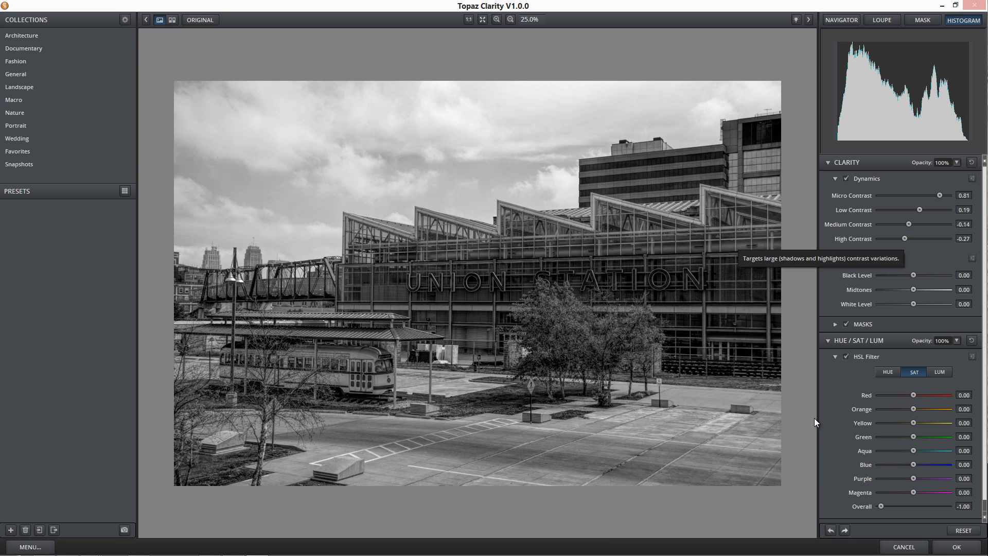
pyautogui.hotkey('ctrl', 'z')
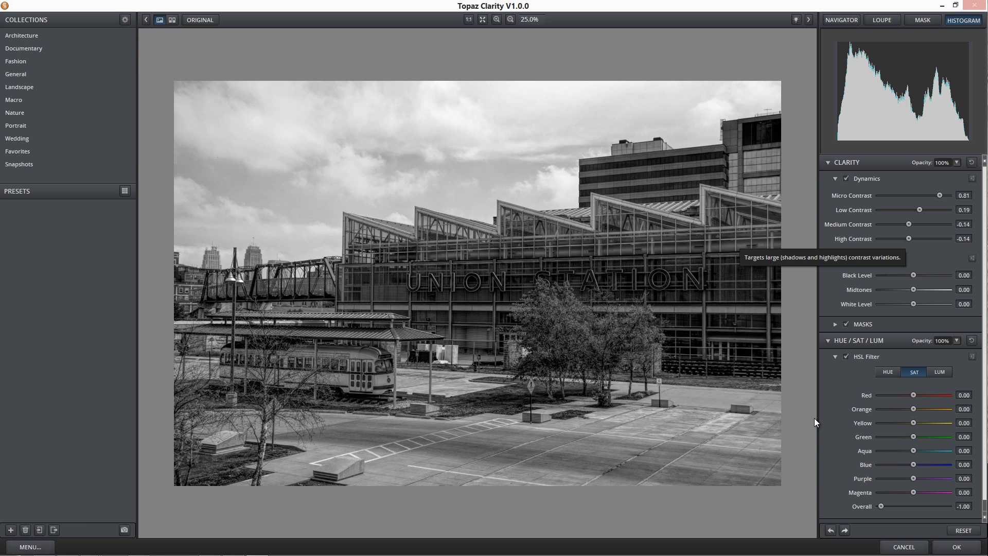
# Compare the photo with High Contrast at -0.37 and -0.14, finishing at -0.14
pyautogui.hotkey('ctrl', 'z')
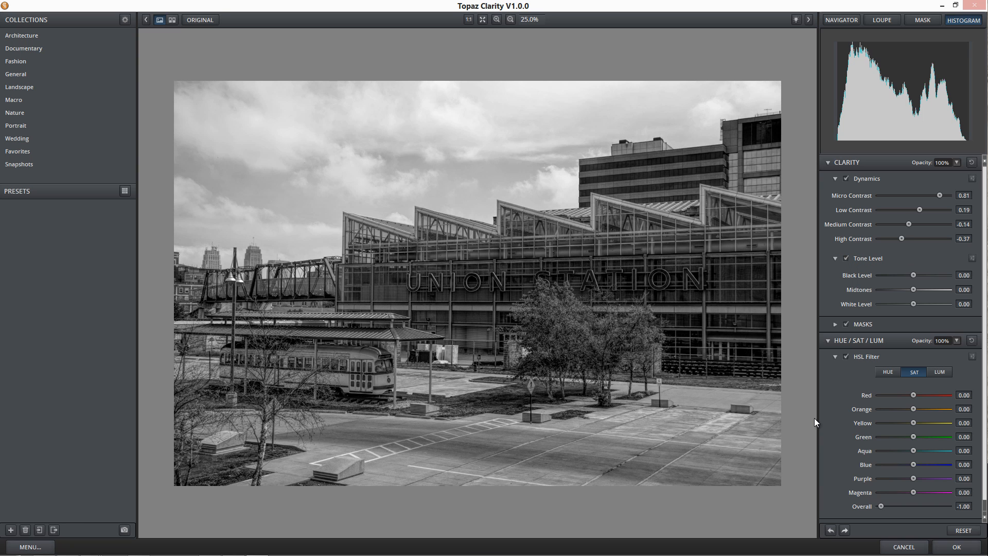
pyautogui.hotkey('ctrl', 'z')
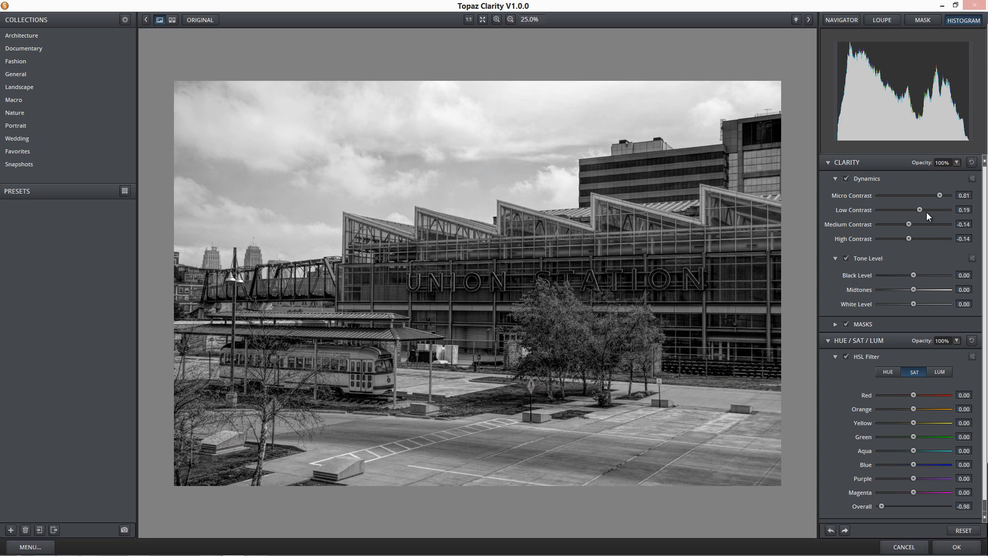
# Set Black Level to 0.16 and White Level to 0.05 in the Clarity tone levels
pyautogui.click(899, 277)
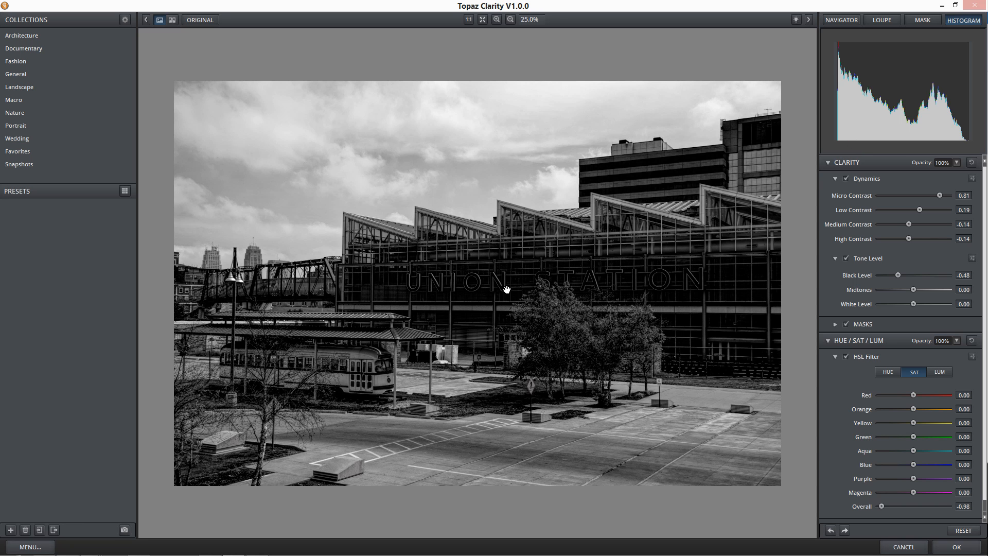
pyautogui.doubleClick(913, 275)
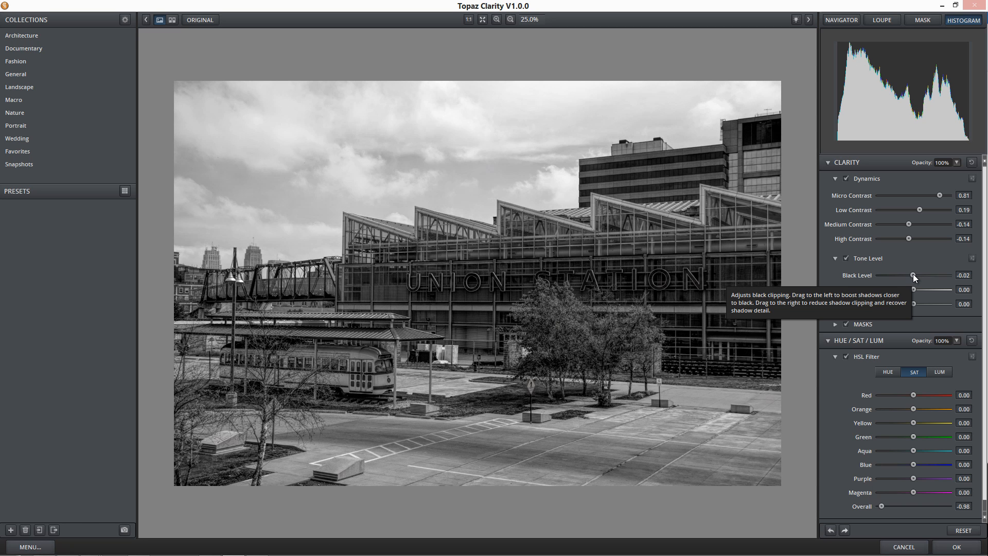
pyautogui.click(919, 274)
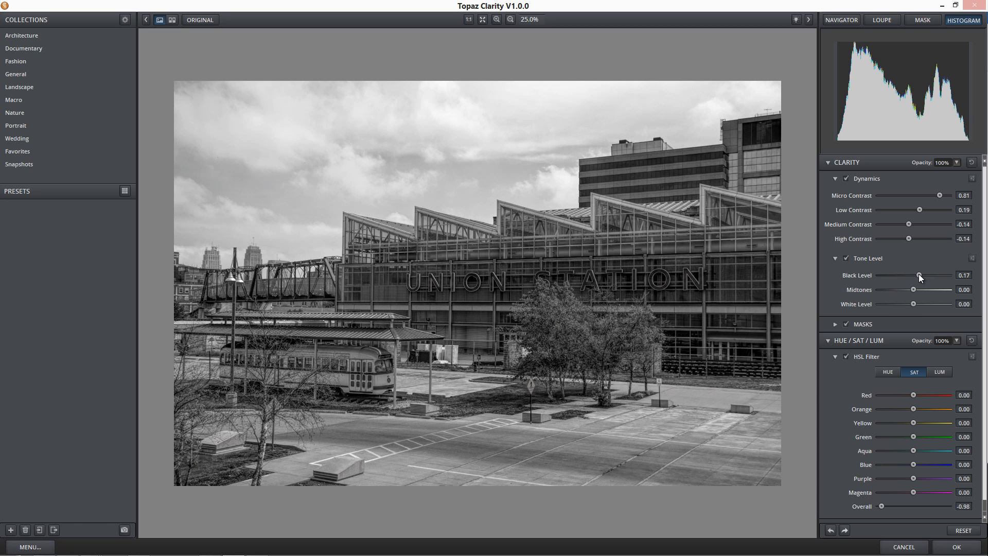
pyautogui.click(918, 274)
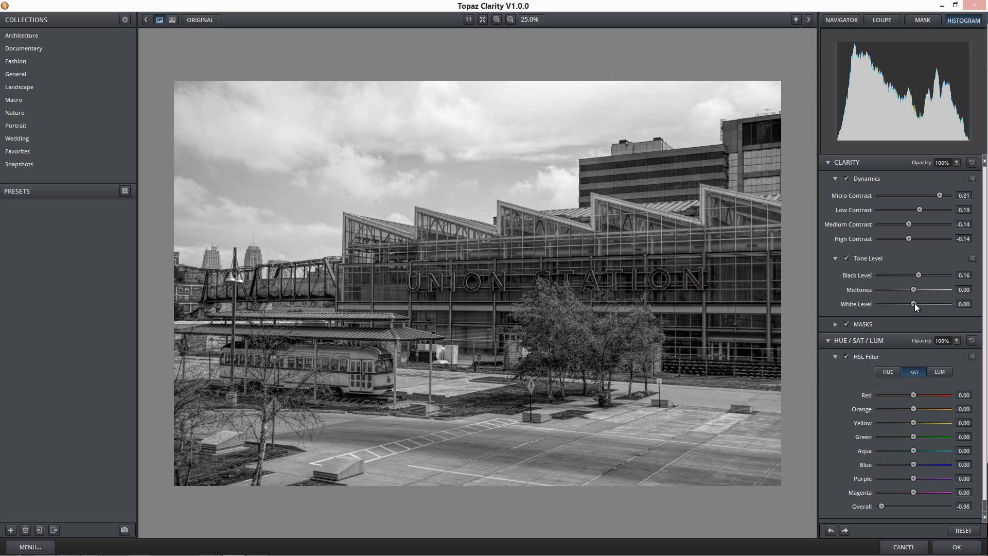
pyautogui.moveTo(915, 304); pyautogui.dragTo(919, 305)
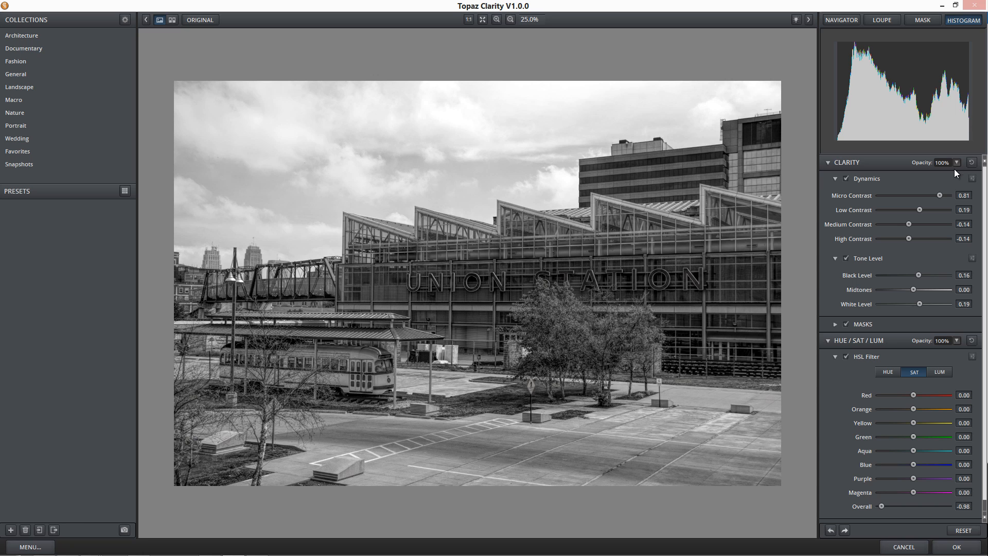
pyautogui.click(915, 303)
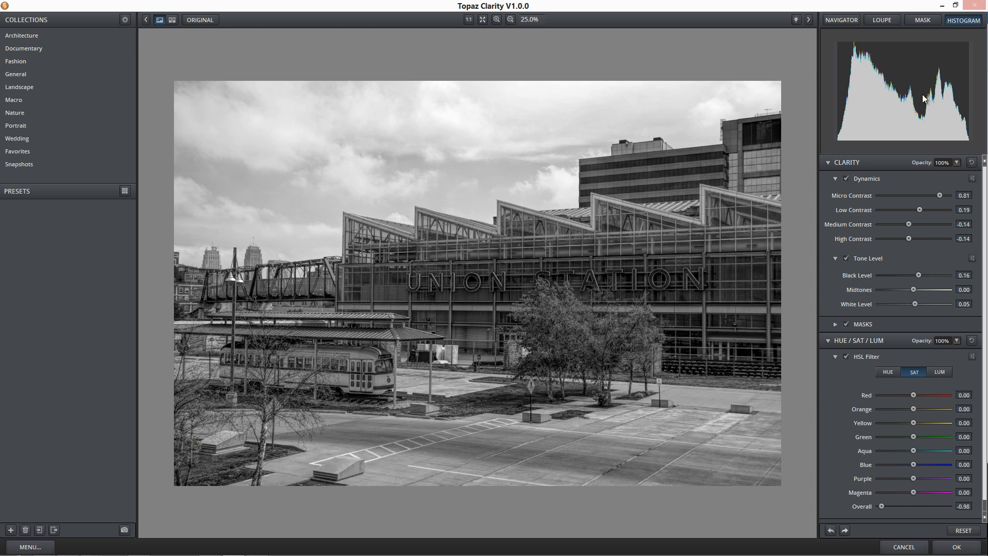
# Check the colour photo against the original at overall saturation 0.00, finishing with overall saturation at -1.00
pyautogui.click(396, 215)
pyautogui.click(915, 507)
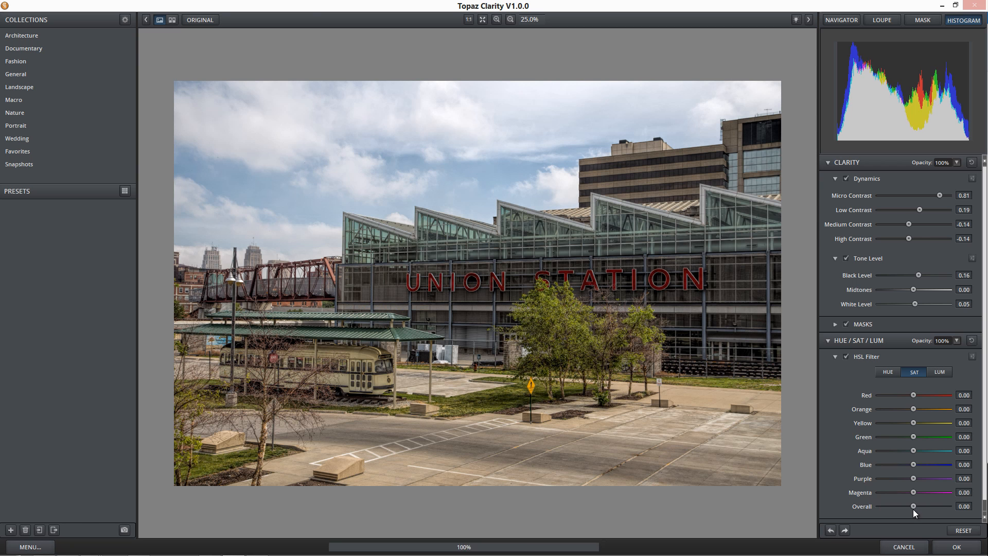
pyautogui.click(410, 243)
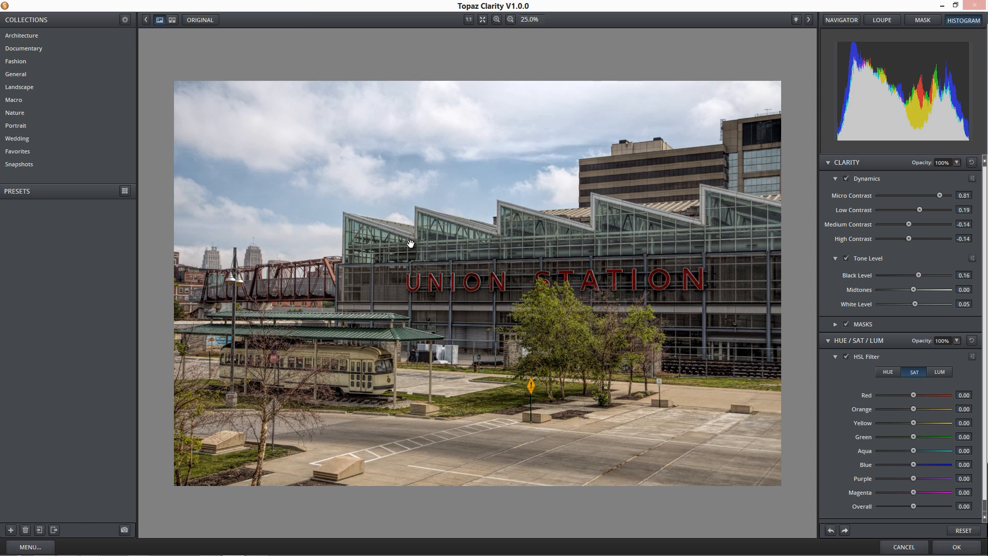
pyautogui.moveTo(410, 244); pyautogui.dragTo(505, 278)
pyautogui.click(505, 278)
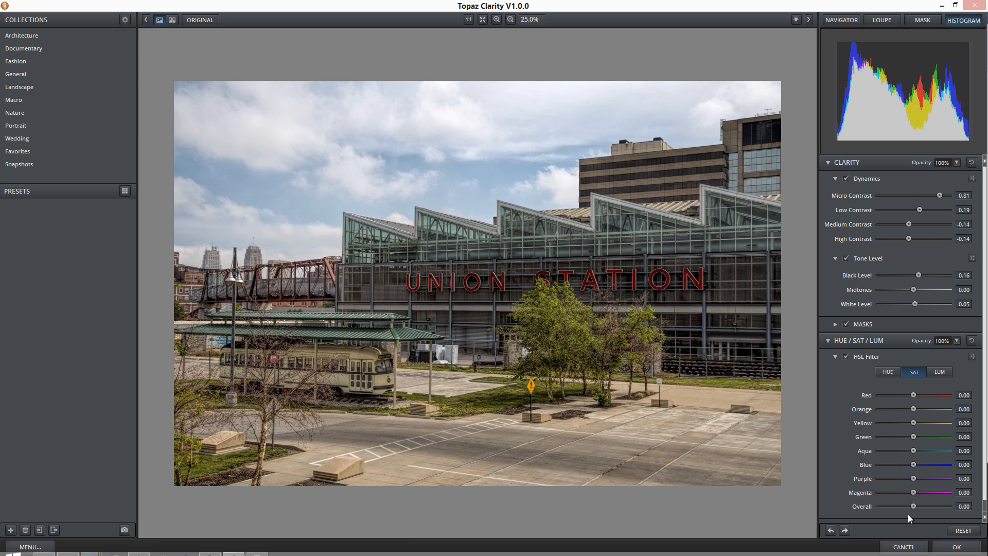
pyautogui.click(878, 507)
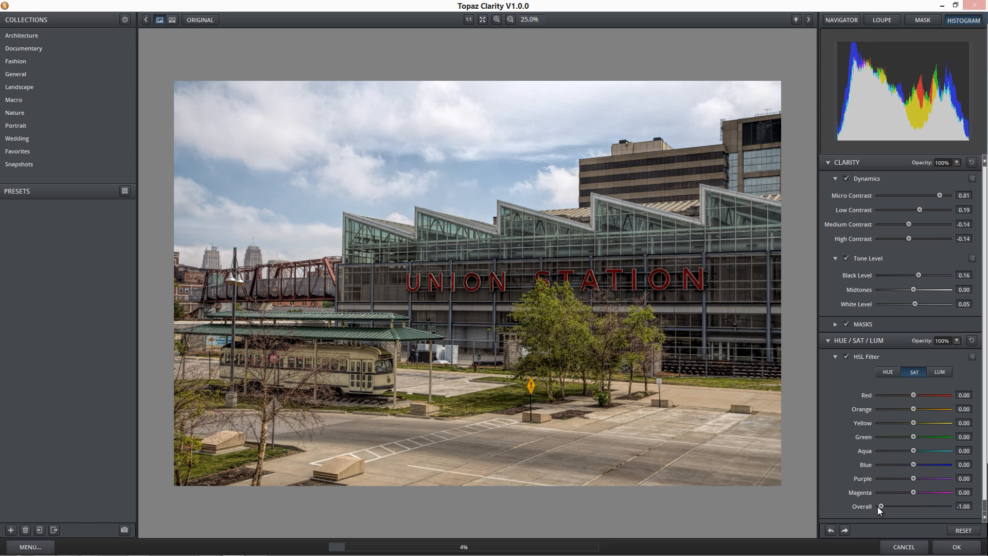
# Try an Orange luminance of 0.72 on the desaturated photo, and restore overall saturation to 0.00
pyautogui.click(939, 372)
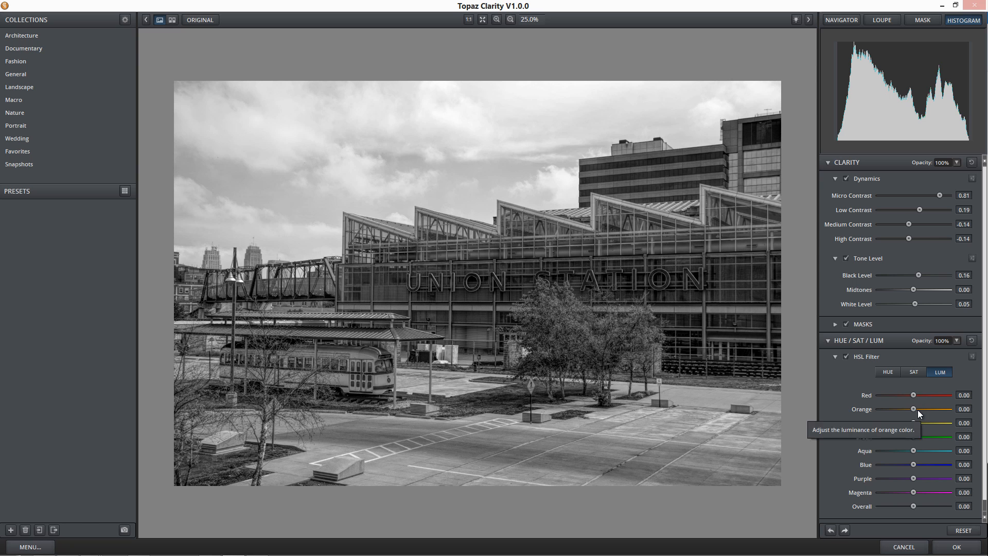
pyautogui.moveTo(915, 409); pyautogui.dragTo(937, 408)
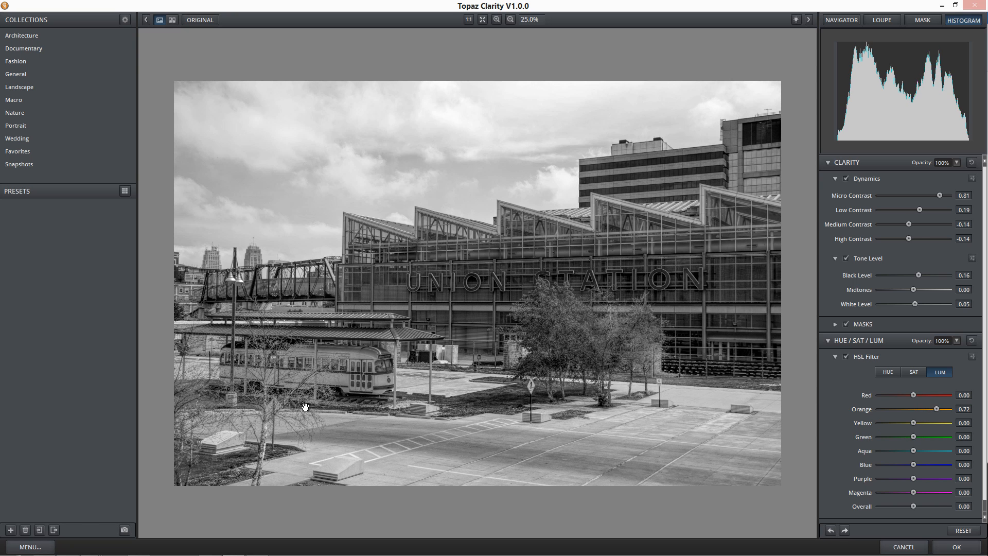
pyautogui.click(911, 373)
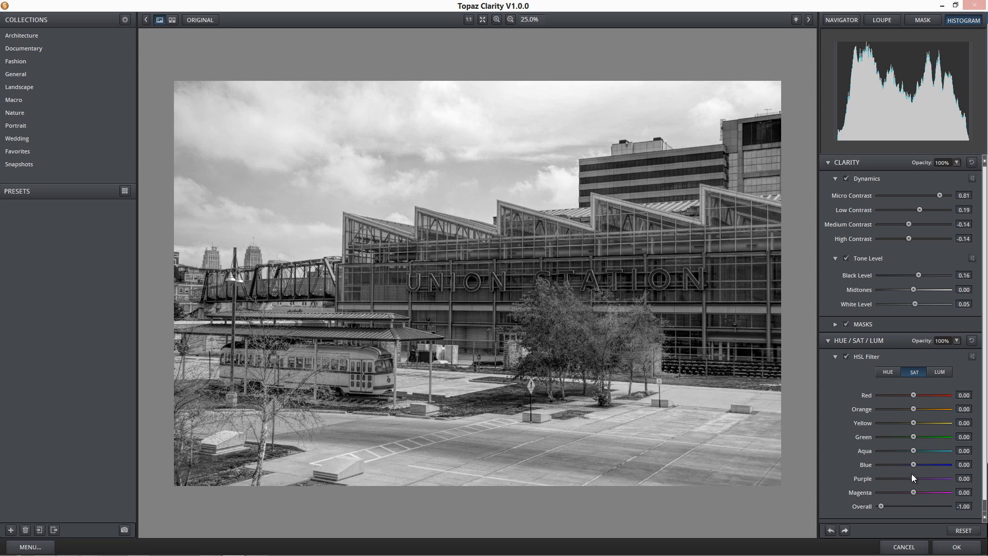
pyautogui.click(914, 507)
# Try Orange luminance at the extremes 1.00 and -1.00 on the colour photo, and return it to neutral
pyautogui.click(938, 372)
pyautogui.click(915, 409)
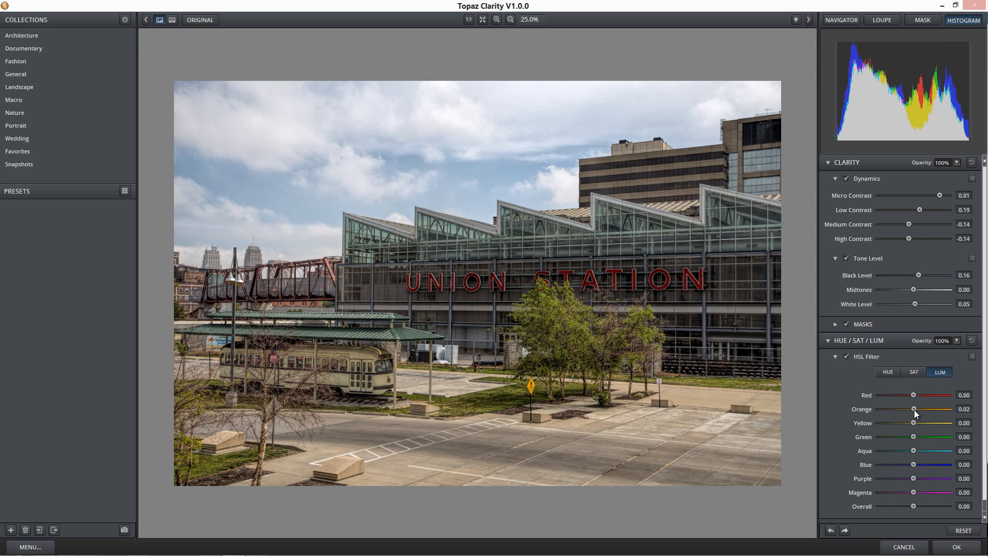
pyautogui.click(913, 409)
pyautogui.click(913, 410)
pyautogui.click(947, 409)
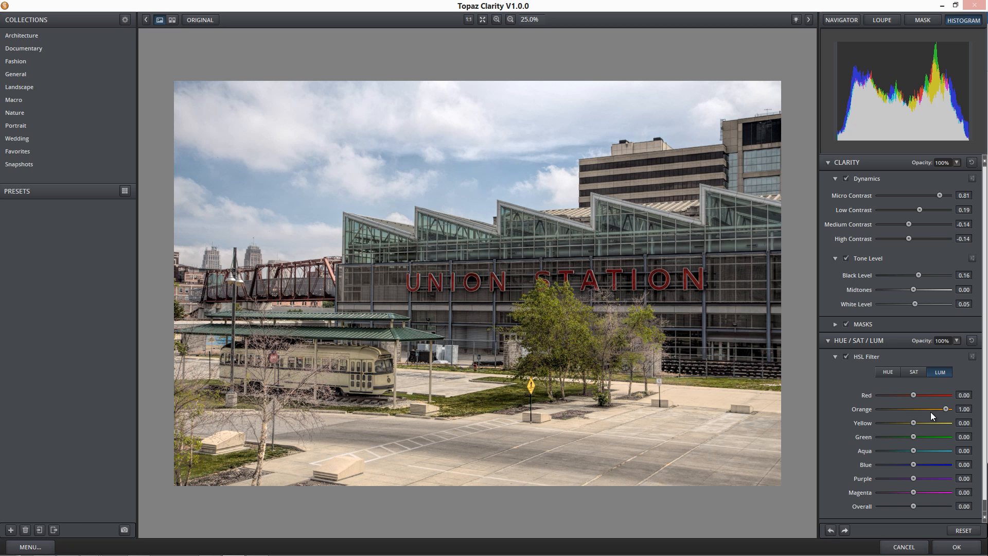
pyautogui.moveTo(930, 409); pyautogui.dragTo(834, 415)
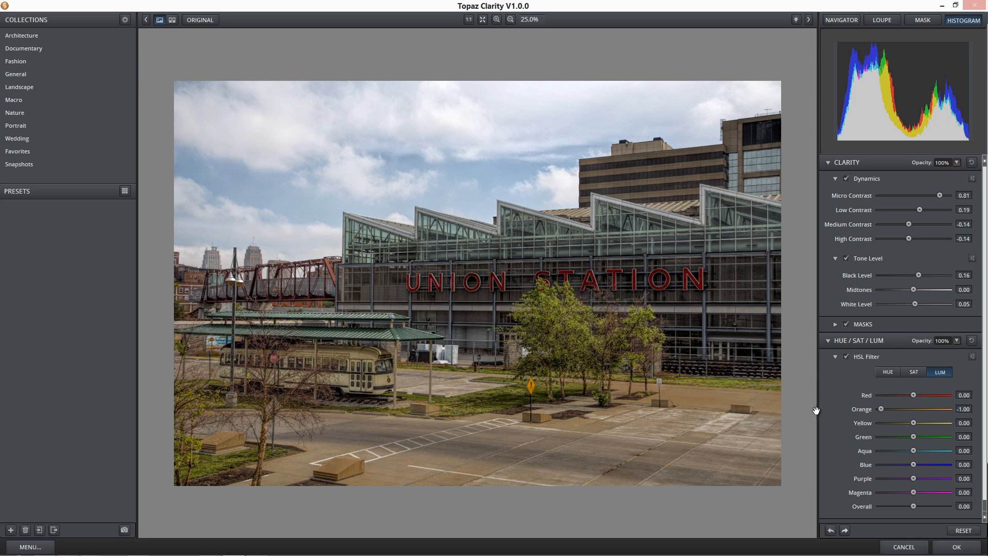
pyautogui.moveTo(947, 410); pyautogui.dragTo(913, 412)
# Desaturate the preview with overall saturation at -1.00 and set Orange luminance to 0.48
pyautogui.click(914, 372)
pyautogui.click(880, 506)
pyautogui.click(937, 374)
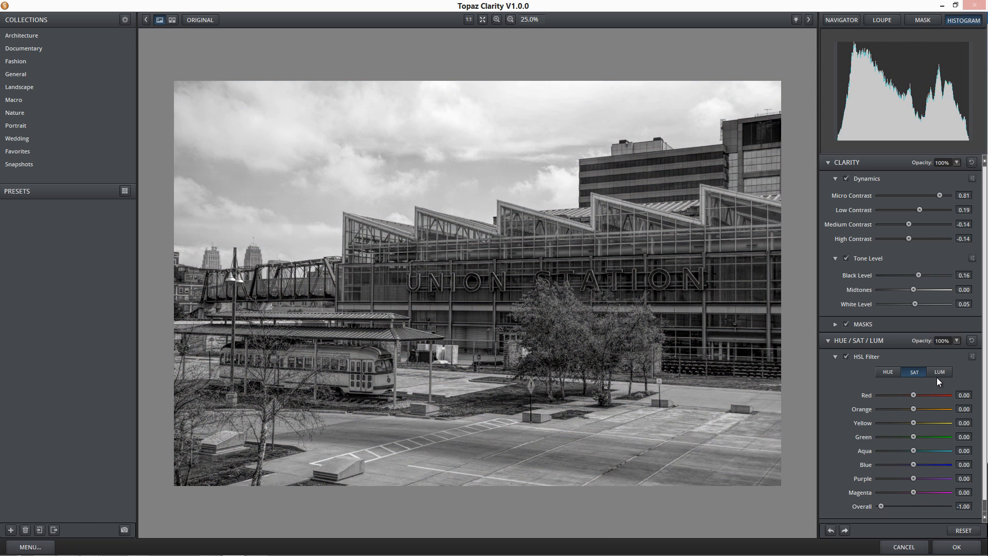
pyautogui.moveTo(912, 409)
pyautogui.mouseDown()
pyautogui.moveTo(943, 407)
pyautogui.moveTo(931, 407)
pyautogui.mouseUp()
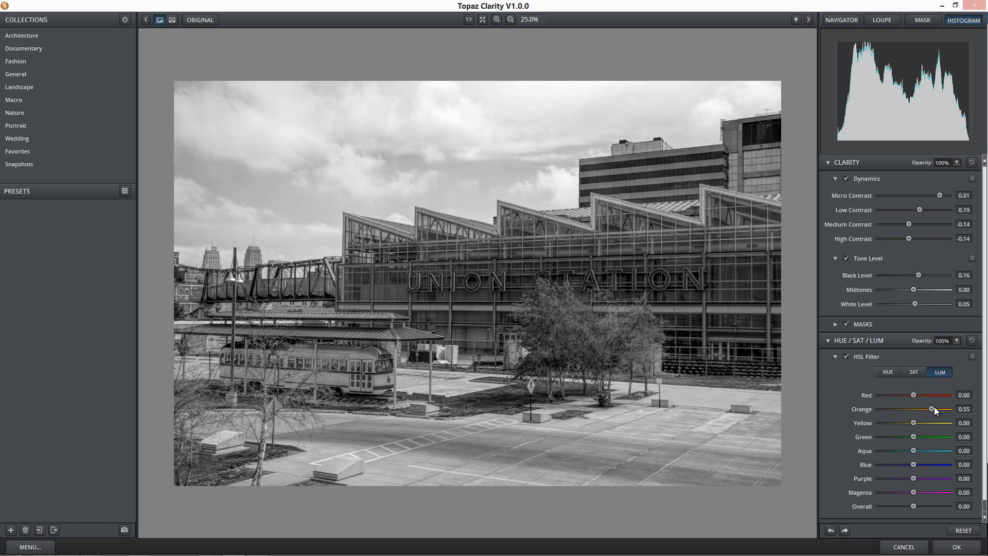
pyautogui.moveTo(932, 409); pyautogui.dragTo(930, 409)
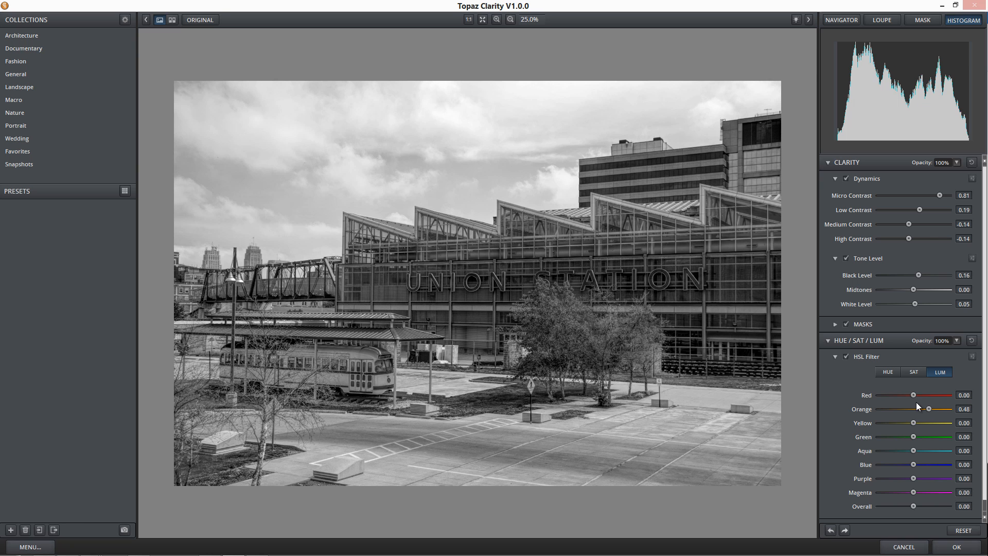
# Try overall saturation at 1.00 in the HSL Filter, and set it to 0.00
pyautogui.click(915, 372)
pyautogui.click(913, 506)
pyautogui.click(964, 506)
pyautogui.write('1')
pyautogui.press('Return')
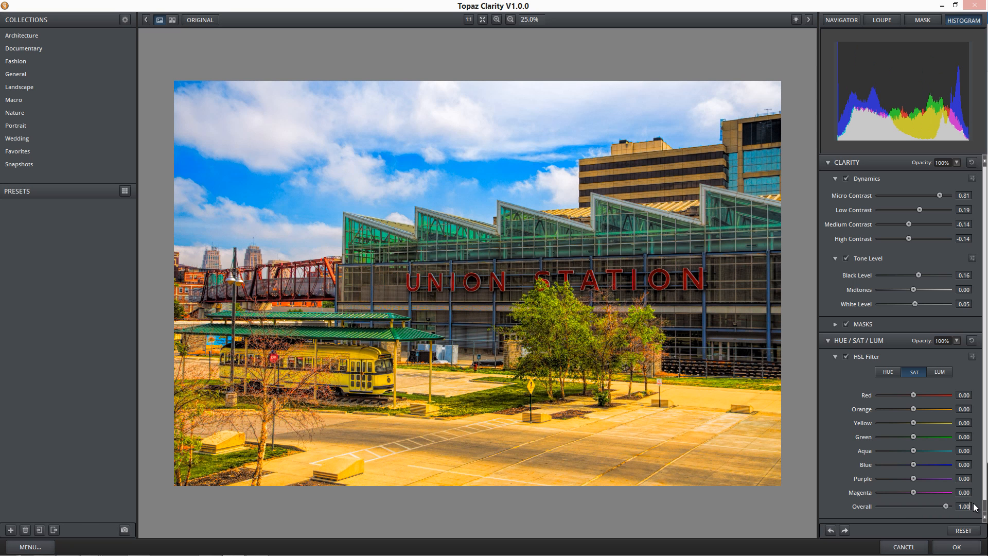
pyautogui.write('0')
pyautogui.press('Return')
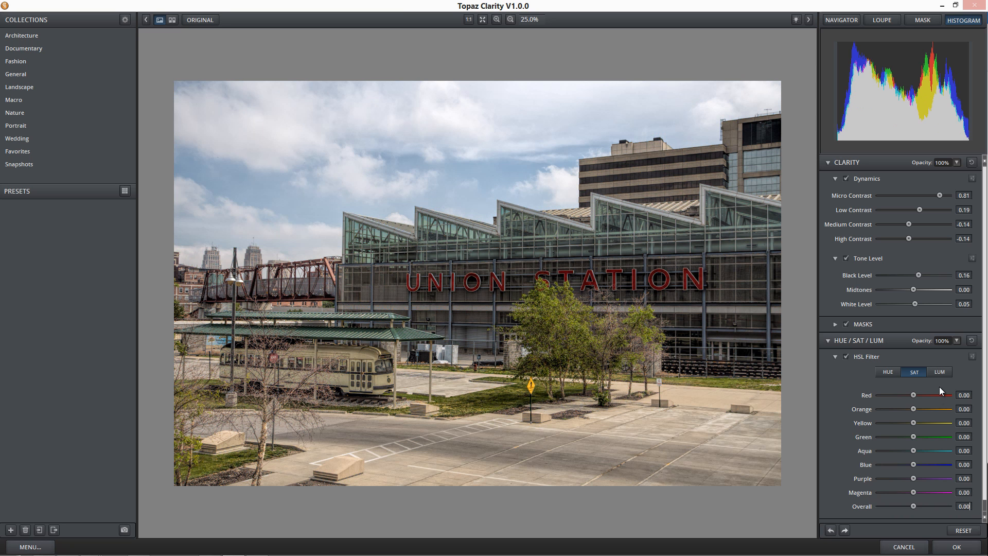
# Set Orange luminance to 0.42 and, judging the station sign at 100% zoom, Red luminance to 0.14
pyautogui.click(936, 374)
pyautogui.click(940, 408)
pyautogui.moveTo(913, 407)
pyautogui.mouseDown()
pyautogui.moveTo(887, 411)
pyautogui.moveTo(930, 415)
pyautogui.mouseUp()
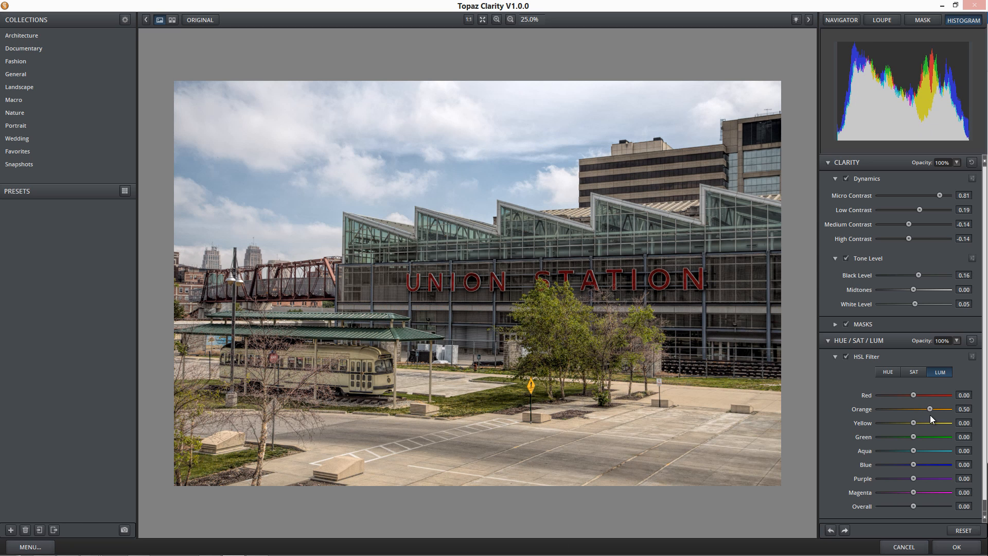
pyautogui.moveTo(931, 415); pyautogui.dragTo(953, 394)
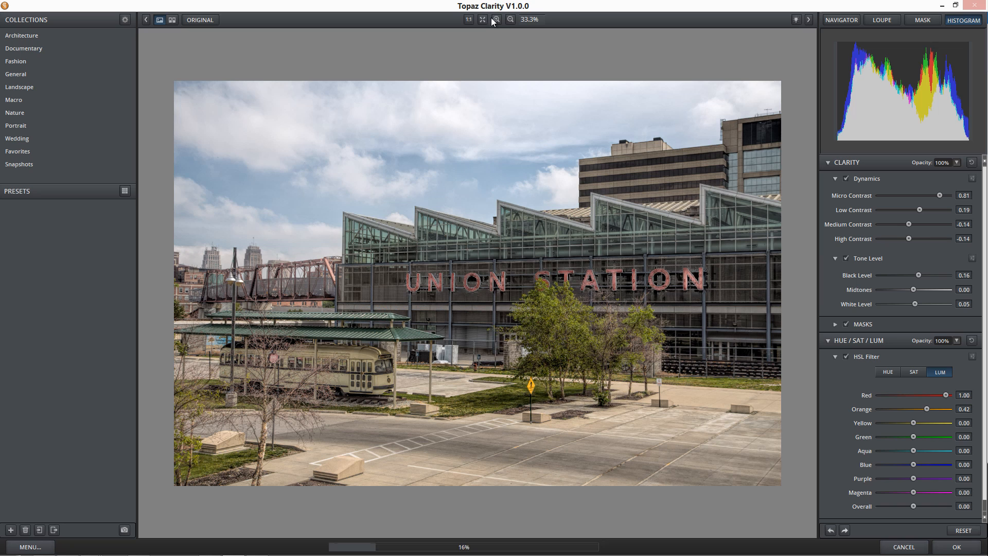
pyautogui.click(469, 20)
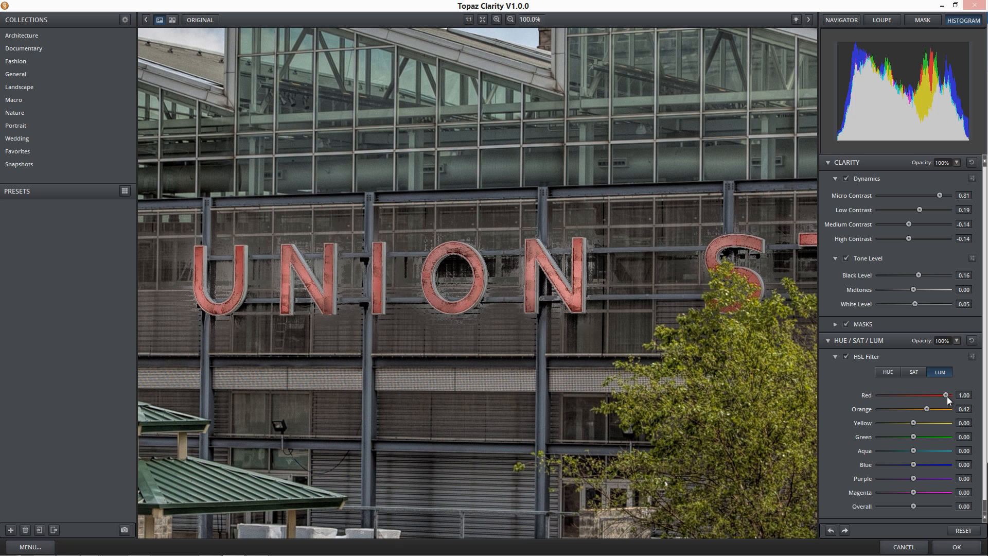
pyautogui.moveTo(933, 398)
pyautogui.mouseDown()
pyautogui.moveTo(909, 397)
pyautogui.moveTo(956, 393)
pyautogui.moveTo(919, 384)
pyautogui.mouseUp()
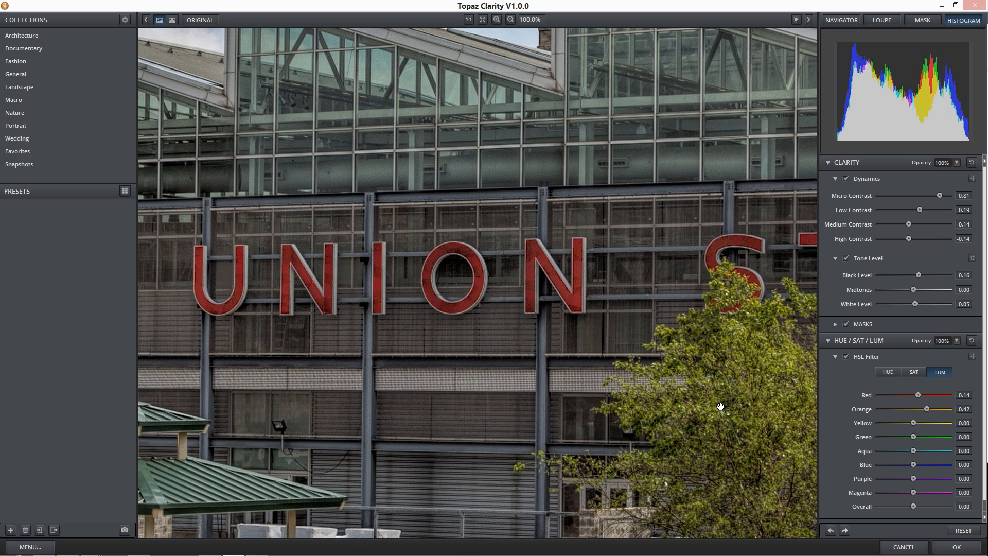
# Set Orange luminance to 0.36, judging its effect on the pavement around the pedestrian sign
pyautogui.moveTo(719, 405); pyautogui.dragTo(581, 5)
pyautogui.moveTo(523, 326); pyautogui.dragTo(430, 202)
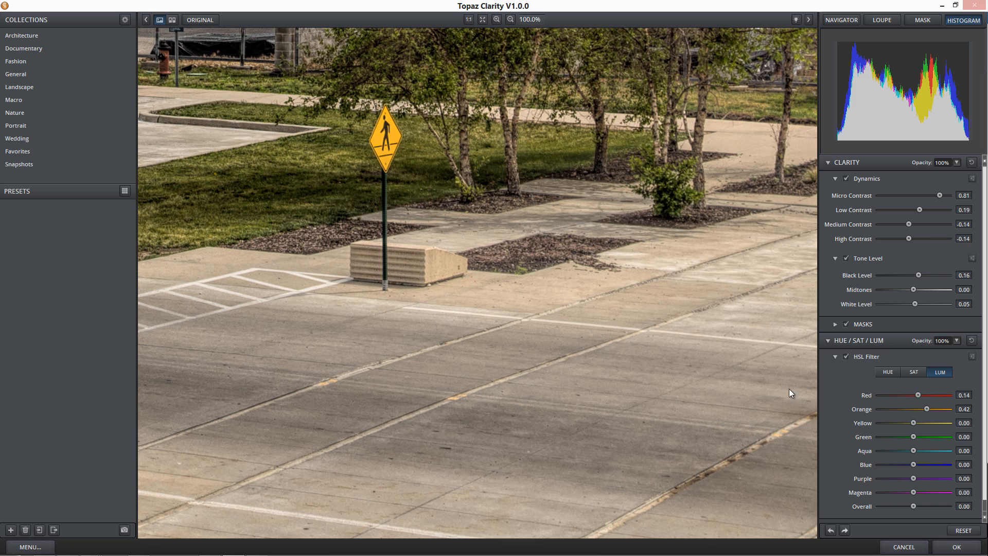
pyautogui.moveTo(934, 407); pyautogui.dragTo(848, 421)
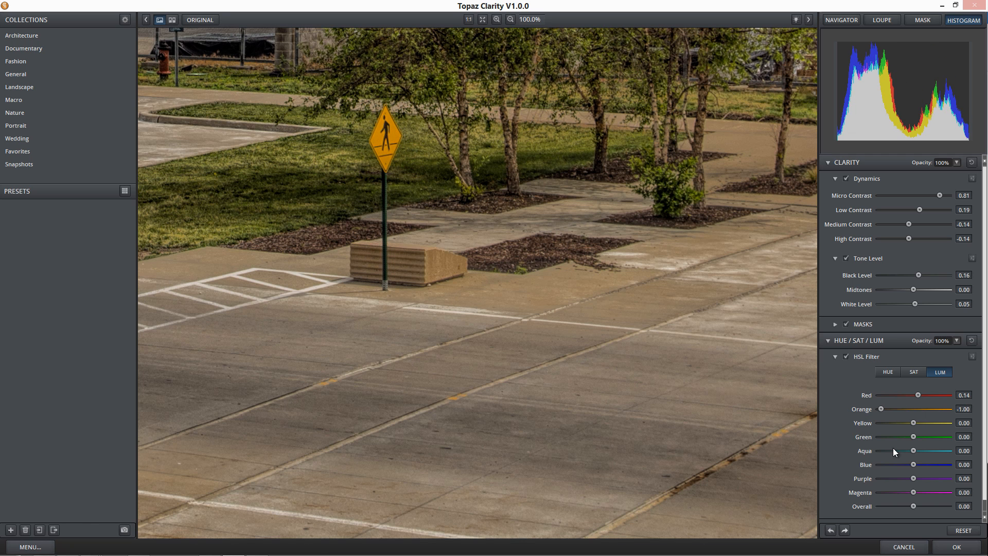
pyautogui.click(924, 409)
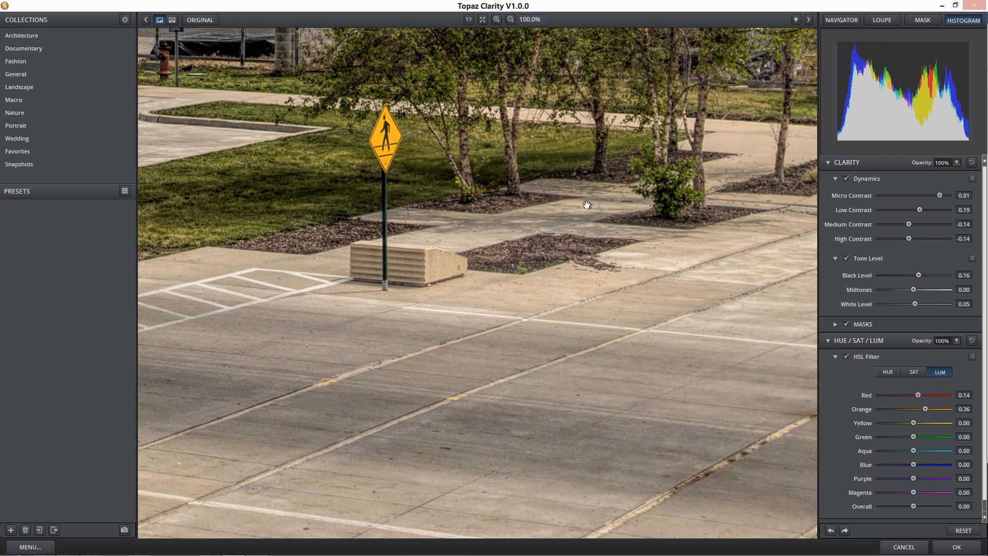
# Set Yellow luminance to -0.22 and Green luminance to 0.42, judging the trees in front of the station
pyautogui.moveTo(568, 213); pyautogui.dragTo(487, 417)
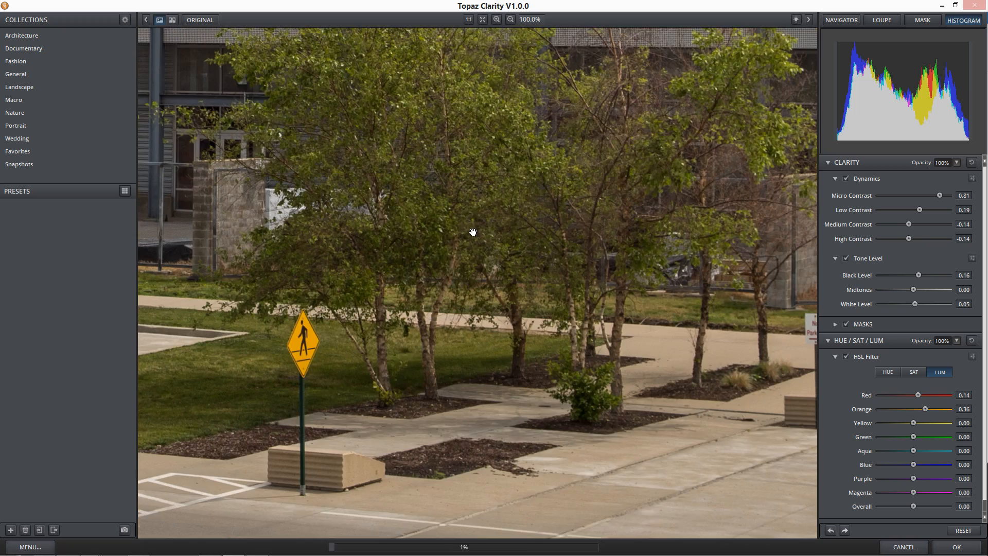
pyautogui.moveTo(458, 184); pyautogui.dragTo(375, 309)
pyautogui.moveTo(418, 166); pyautogui.dragTo(488, 165)
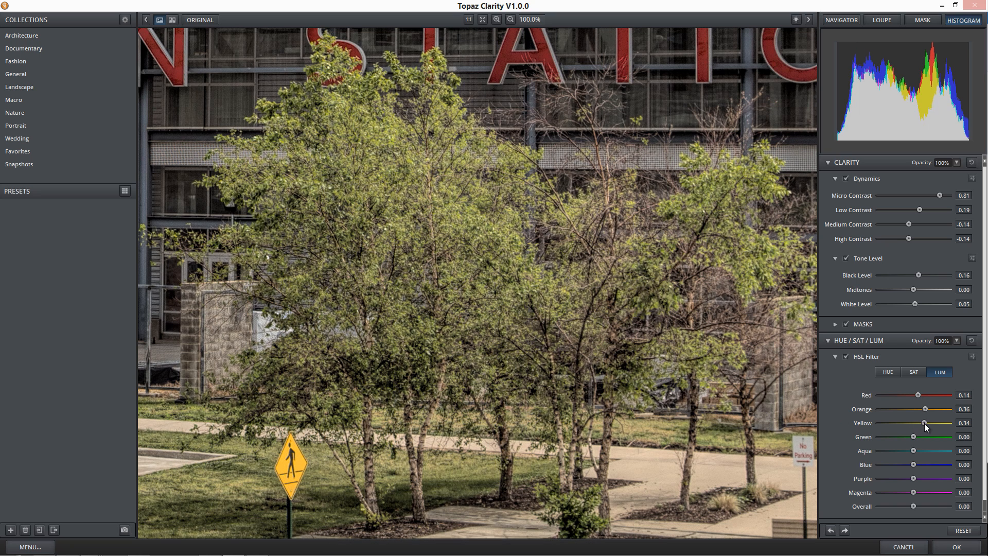
pyautogui.moveTo(914, 424); pyautogui.dragTo(906, 425)
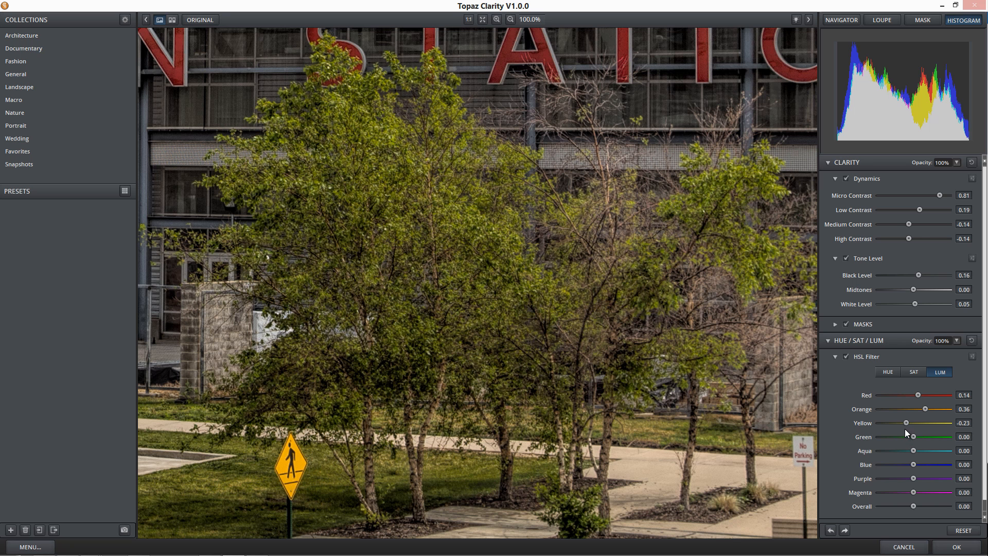
pyautogui.moveTo(922, 436)
pyautogui.mouseDown()
pyautogui.moveTo(931, 437)
pyautogui.moveTo(887, 434)
pyautogui.moveTo(929, 437)
pyautogui.moveTo(910, 437)
pyautogui.moveTo(927, 439)
pyautogui.moveTo(907, 424)
pyautogui.mouseUp()
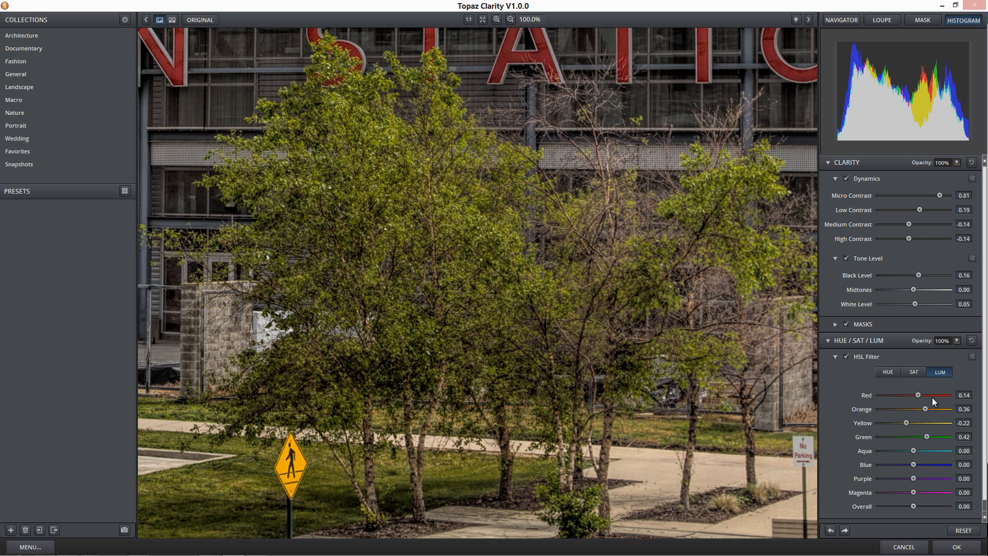
# Compare the photo with the HSL Filter off and on, and review the whole image
pyautogui.click(845, 356)
pyautogui.click(846, 355)
pyautogui.click(846, 355)
pyautogui.click(846, 356)
pyautogui.moveTo(682, 178); pyautogui.dragTo(563, 393)
pyautogui.click(483, 19)
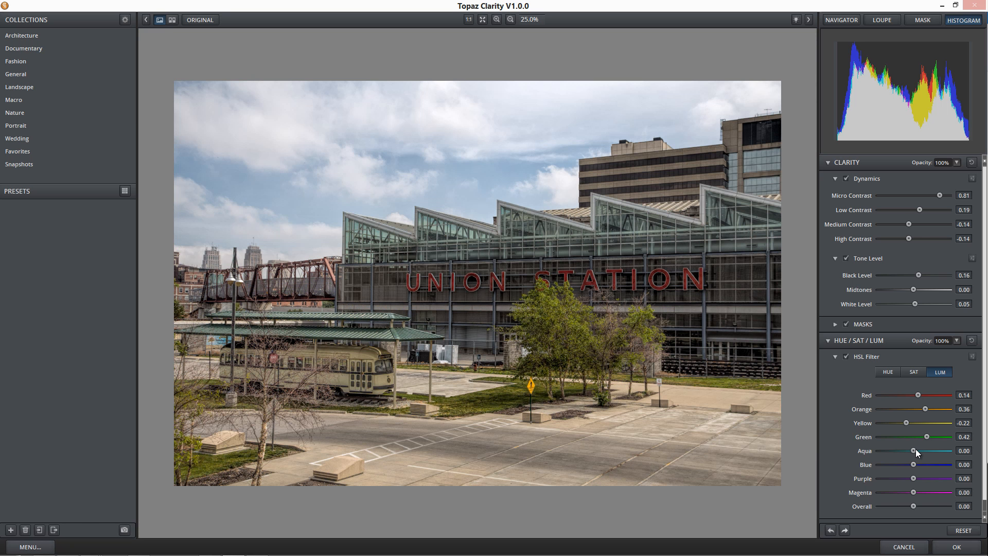
# Set Aqua luminance to 0.69 and Blue luminance to -0.33 in the HSL Filter to deepen the sky
pyautogui.click(919, 451)
pyautogui.moveTo(922, 451); pyautogui.dragTo(885, 449)
pyautogui.moveTo(975, 439); pyautogui.dragTo(897, 466)
pyautogui.moveTo(897, 467); pyautogui.dragTo(903, 467)
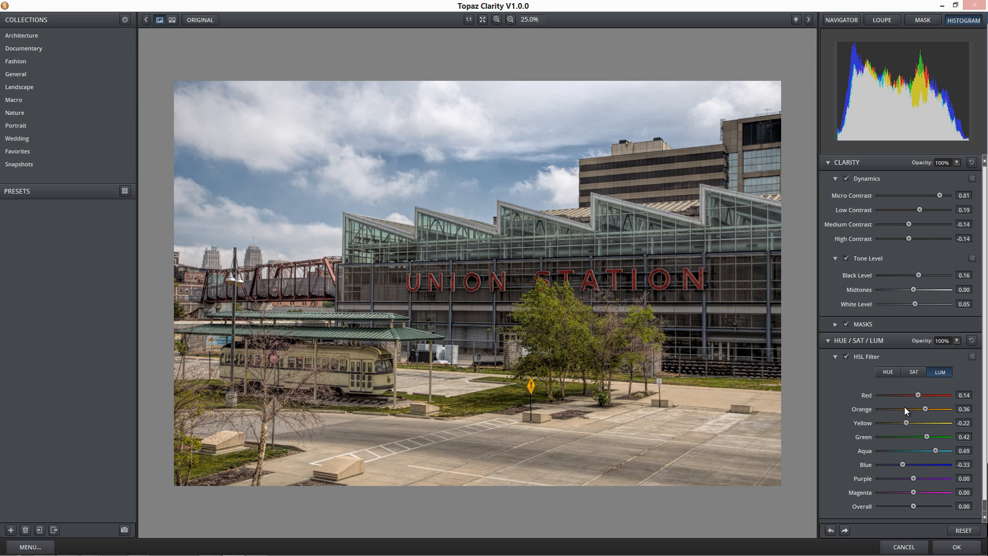
# Try the Red hue at 1.00 to judge the station sign's colour, and reset it to 0.00
pyautogui.click(914, 372)
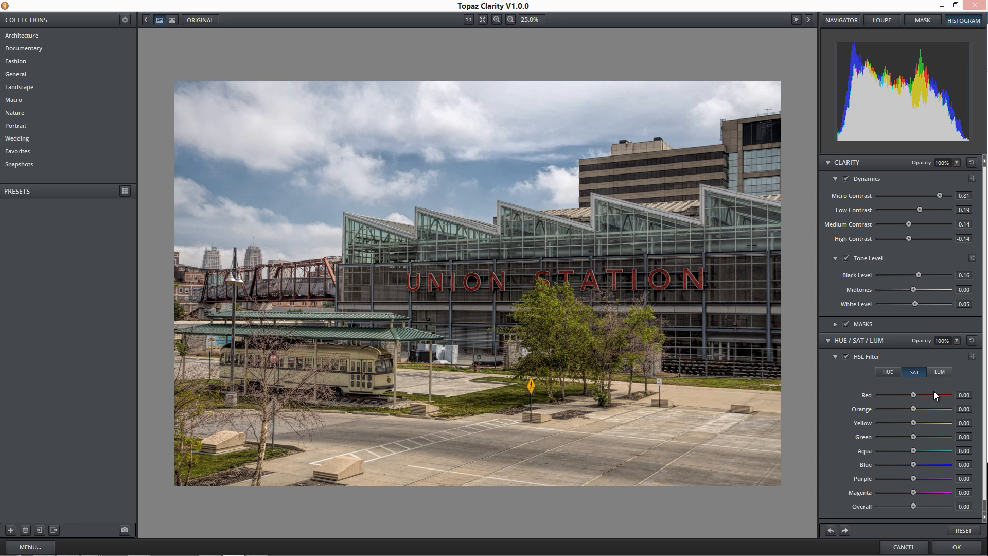
pyautogui.click(893, 369)
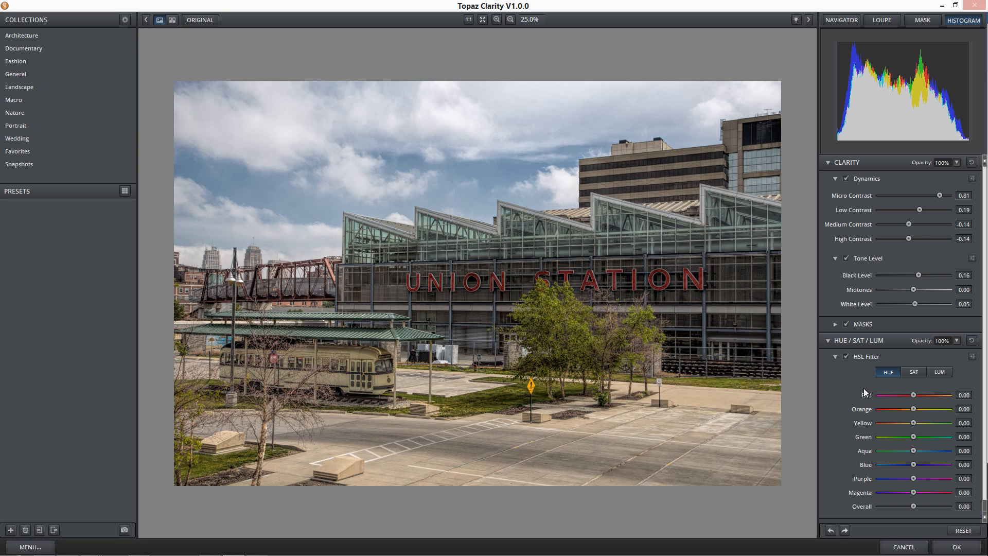
pyautogui.moveTo(916, 394); pyautogui.dragTo(956, 394)
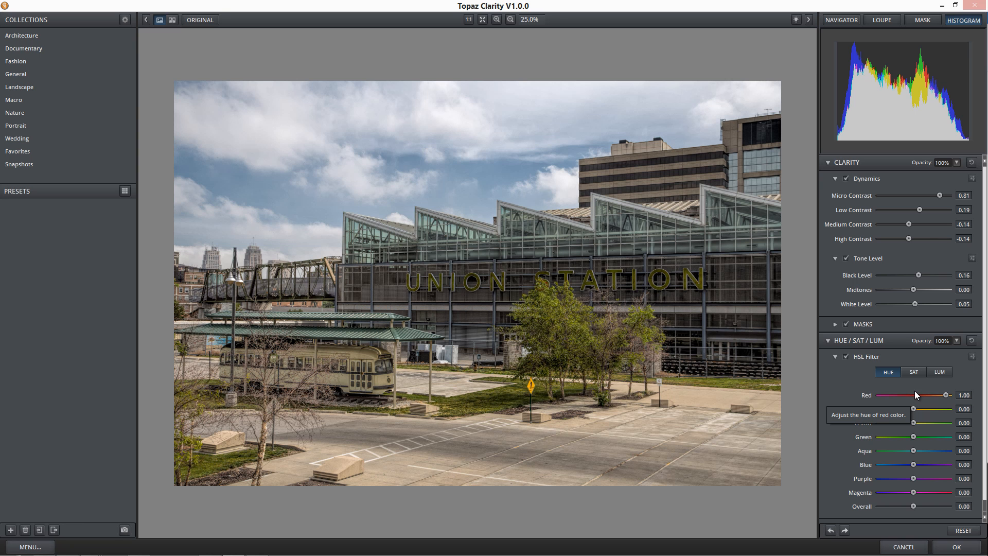
pyautogui.moveTo(931, 393); pyautogui.dragTo(913, 396)
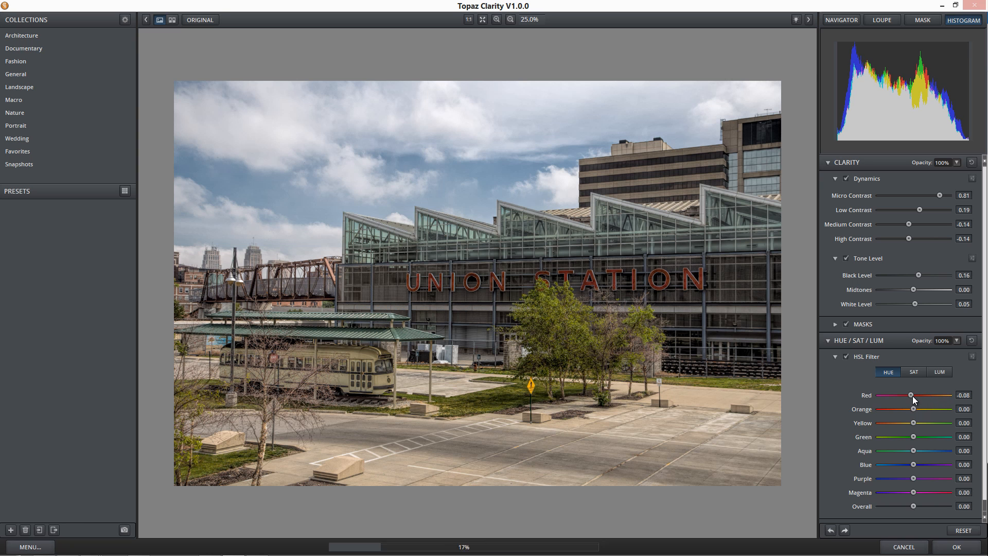
pyautogui.doubleClick(914, 396)
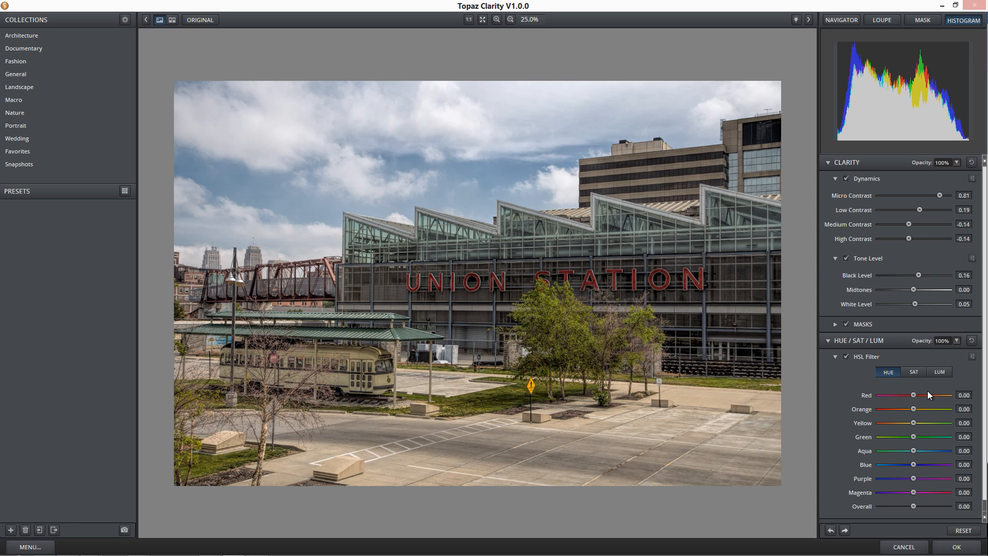
# Collapse the Clarity settings and set Red saturation to 0.36, judging the station sign at 100% zoom
pyautogui.click(829, 160)
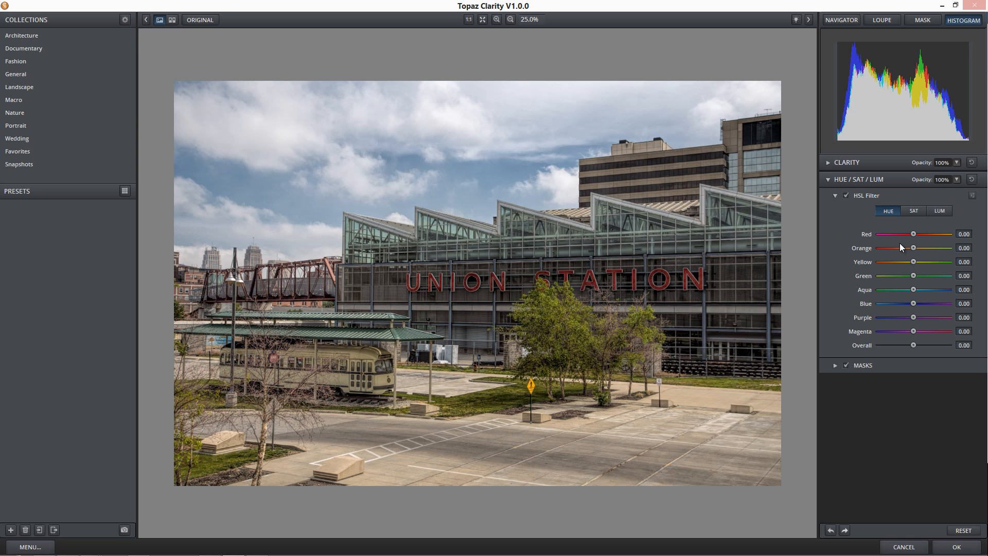
pyautogui.click(916, 212)
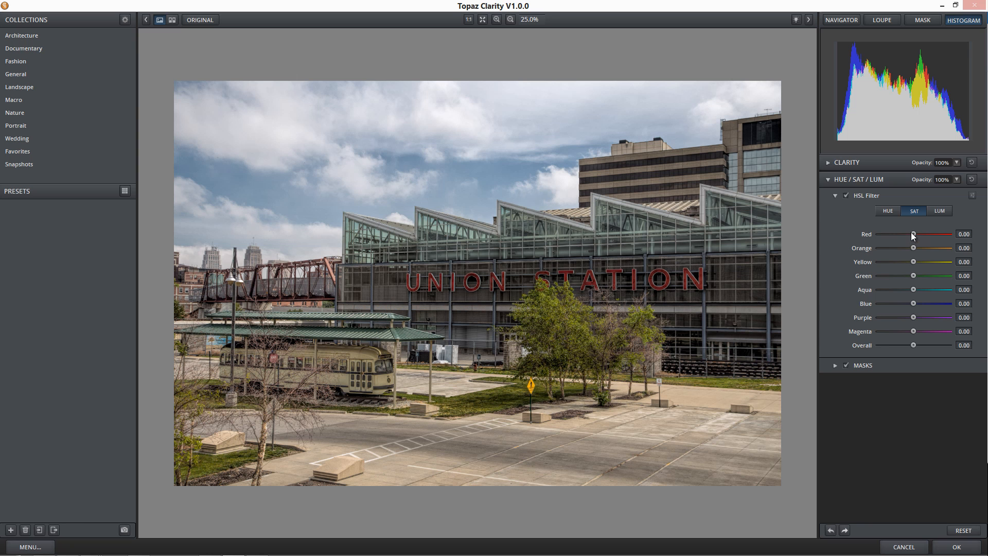
pyautogui.moveTo(917, 234); pyautogui.dragTo(970, 234)
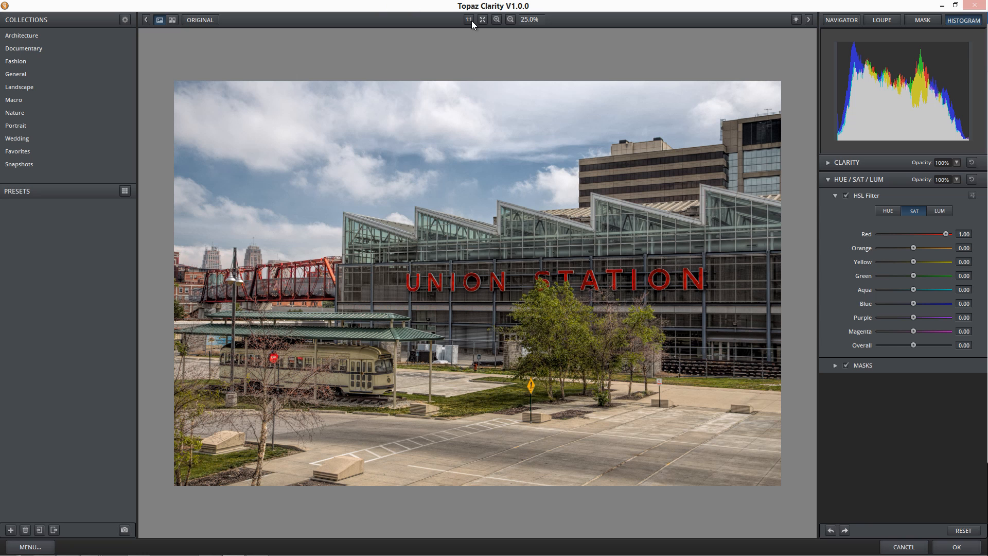
pyautogui.click(497, 19)
pyautogui.click(469, 19)
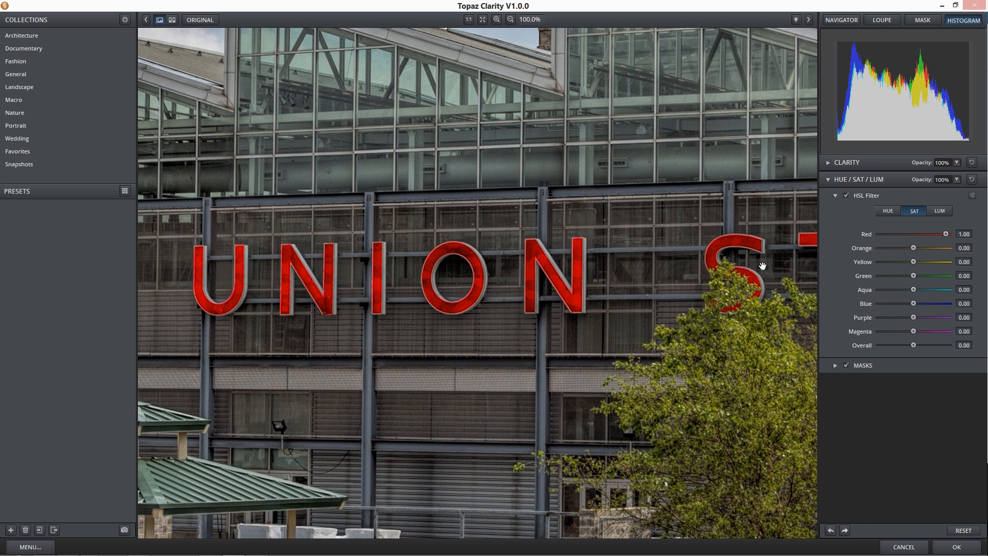
pyautogui.moveTo(941, 234); pyautogui.dragTo(925, 234)
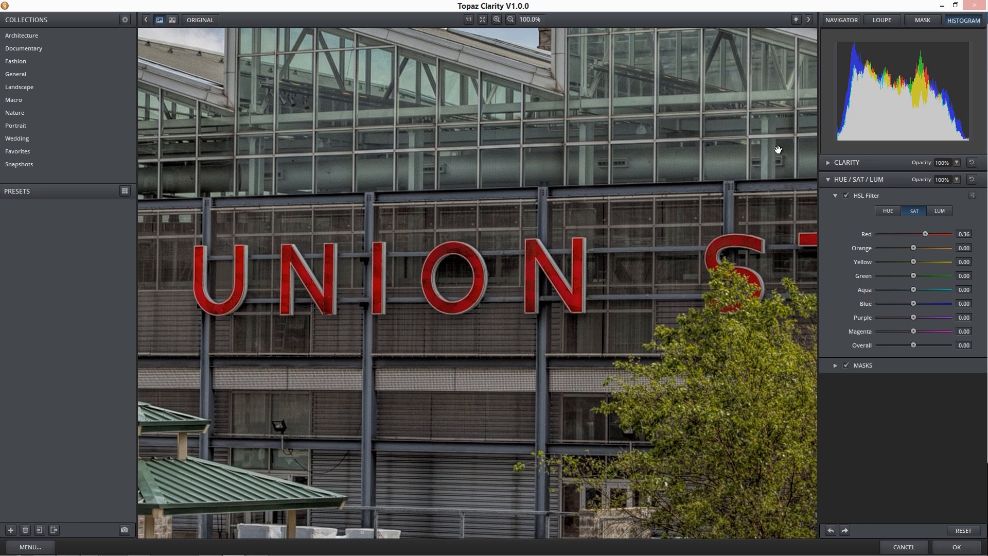
pyautogui.click(481, 20)
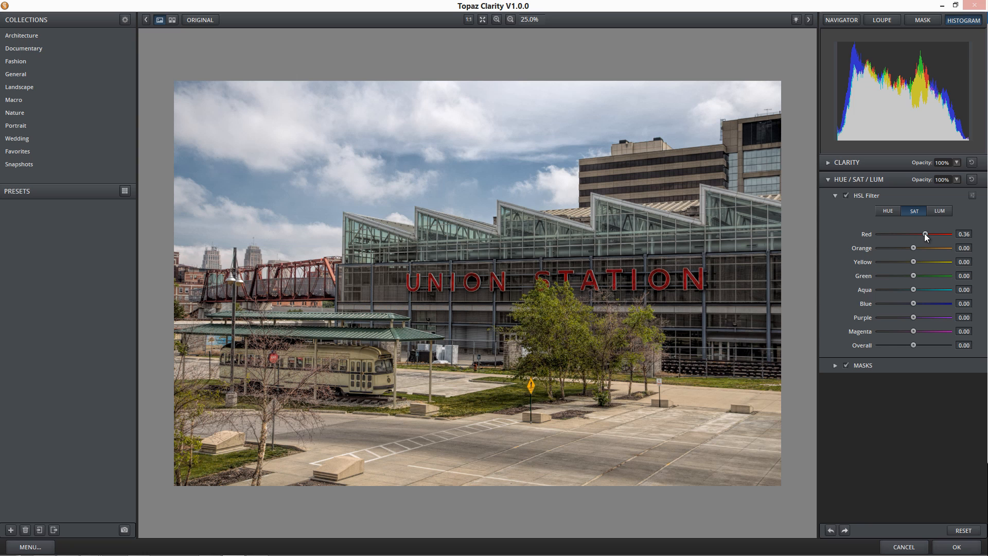
# Try Red and Yellow saturation at 1.00 with Orange at 0.98, and return Yellow and Orange to 0.00
pyautogui.moveTo(920, 233); pyautogui.dragTo(955, 237)
pyautogui.click(947, 248)
pyautogui.click(950, 263)
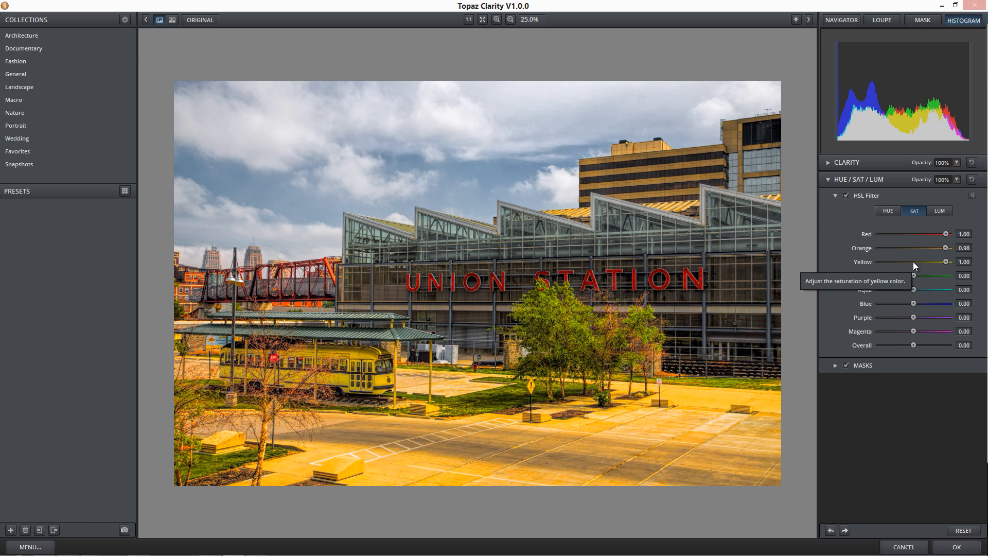
pyautogui.click(913, 262)
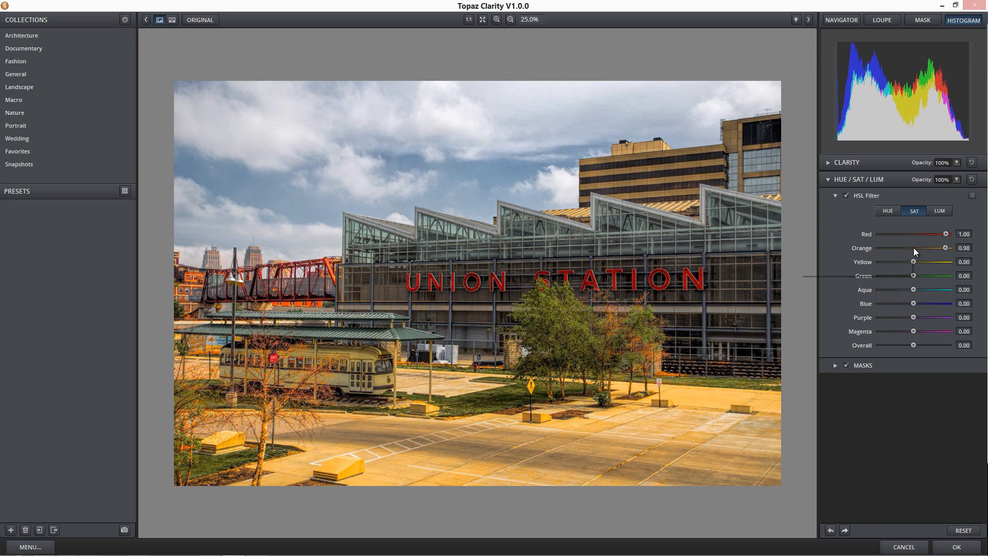
pyautogui.click(913, 248)
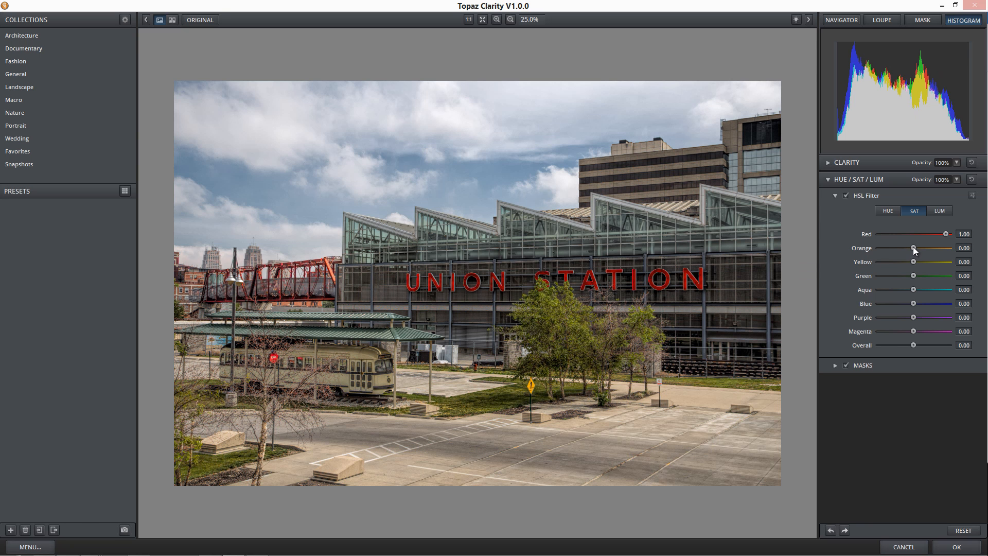
# Lower Red saturation to 0.30
pyautogui.click(930, 234)
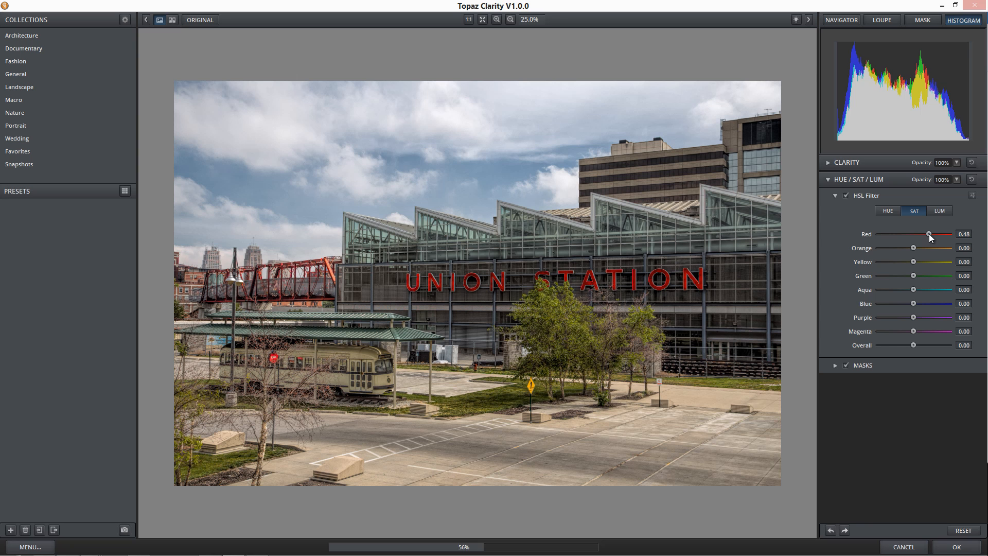
pyautogui.moveTo(928, 235); pyautogui.dragTo(925, 235)
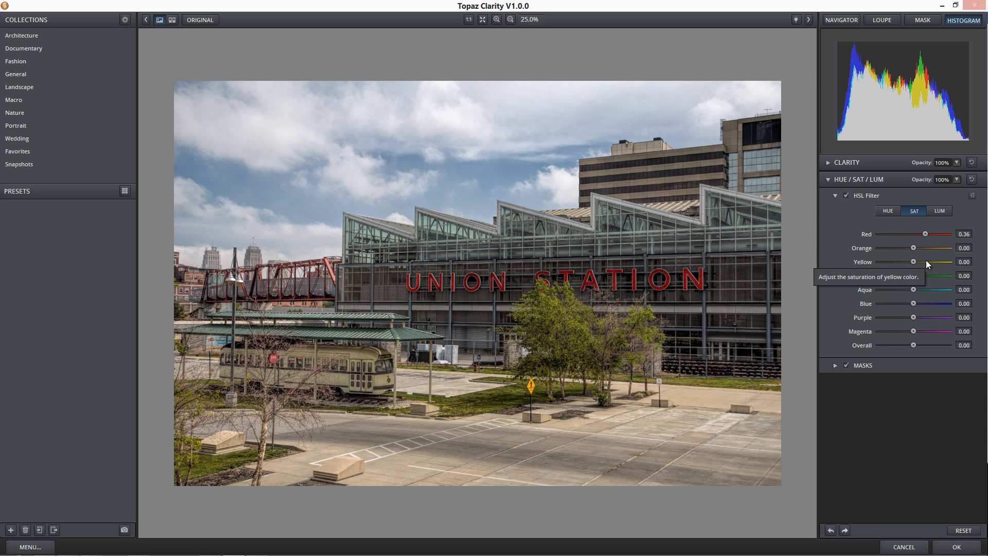
pyautogui.click(923, 234)
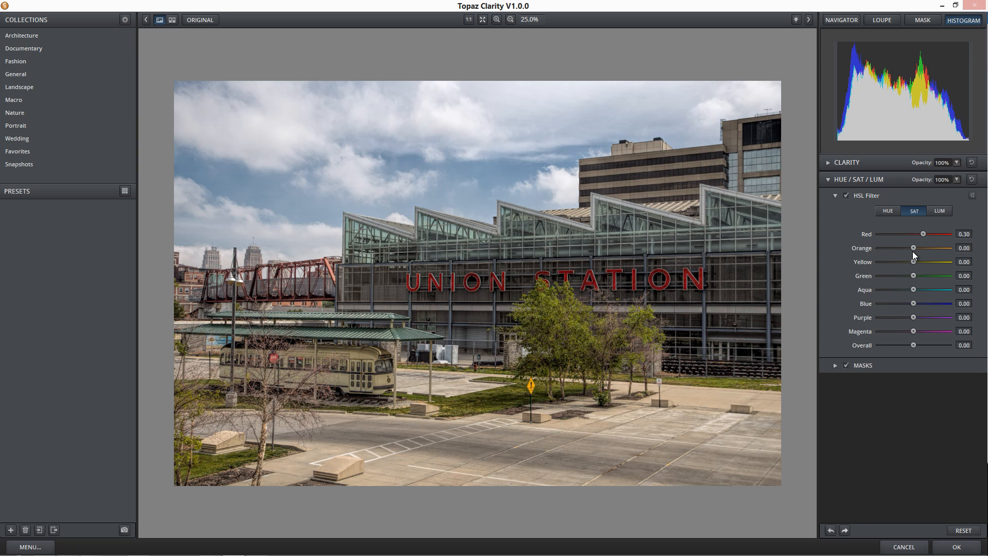
# Set Orange saturation to -0.14, testing both a stronger reduction and the full 1.00 on the pavement and buildings
pyautogui.moveTo(915, 247)
pyautogui.mouseDown()
pyautogui.moveTo(903, 248)
pyautogui.moveTo(964, 250)
pyautogui.moveTo(904, 249)
pyautogui.mouseUp()
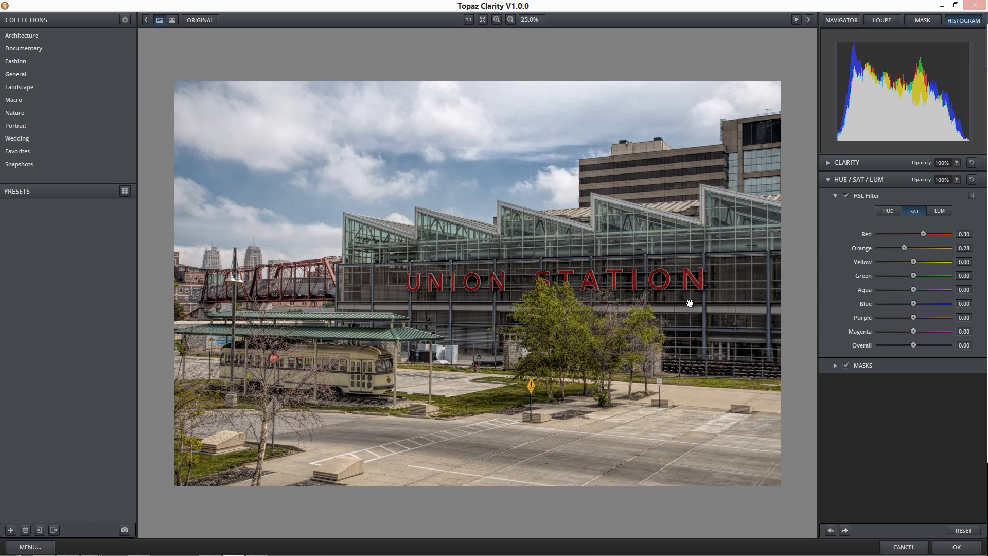
pyautogui.click(951, 247)
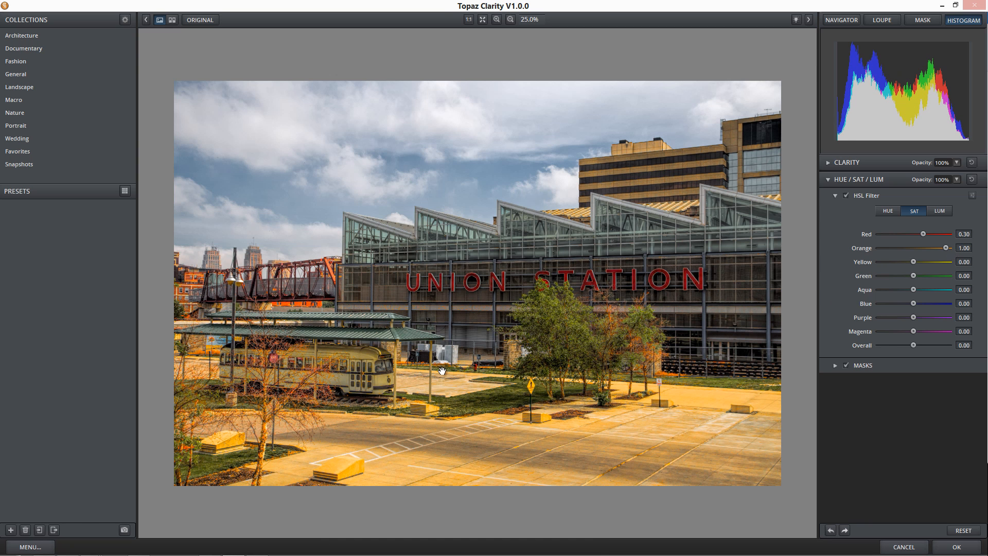
pyautogui.click(906, 248)
pyautogui.click(910, 249)
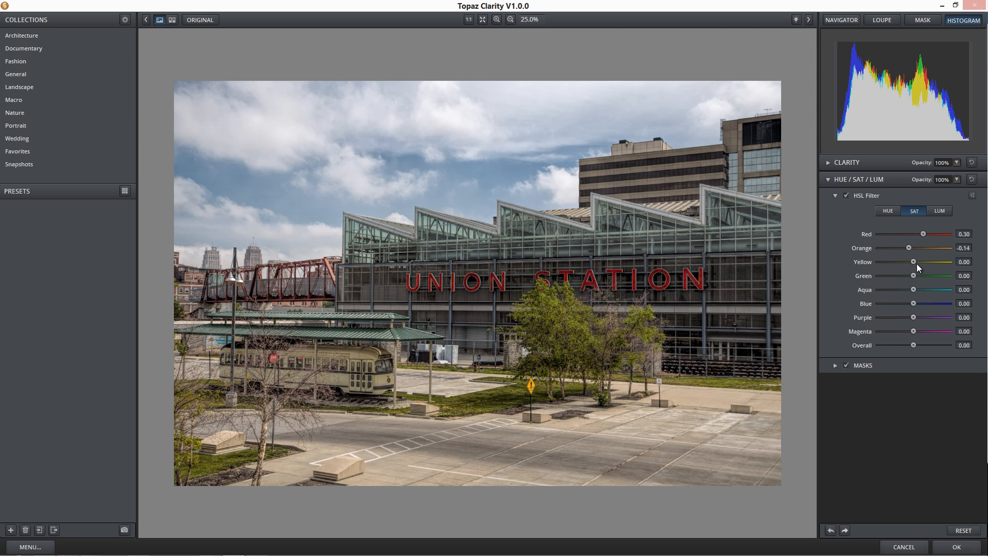
# Set Yellow saturation to 0.23, Green saturation to -0.22 and Aqua saturation to -0.05
pyautogui.moveTo(917, 262); pyautogui.dragTo(916, 289)
pyautogui.click(914, 289)
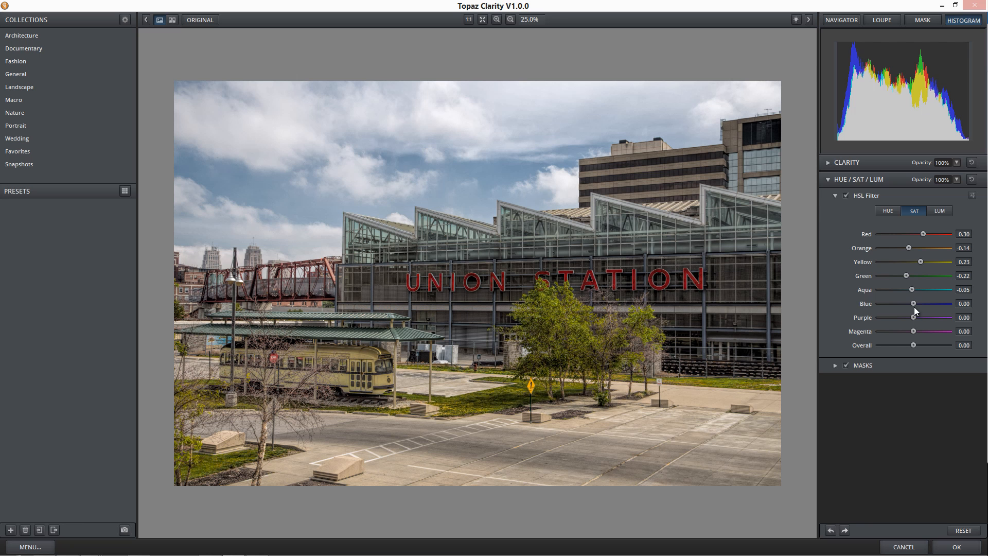
# Set Blue saturation to 0.25, testing the full 1.00 on the sky before settling on the value
pyautogui.moveTo(913, 305); pyautogui.dragTo(920, 303)
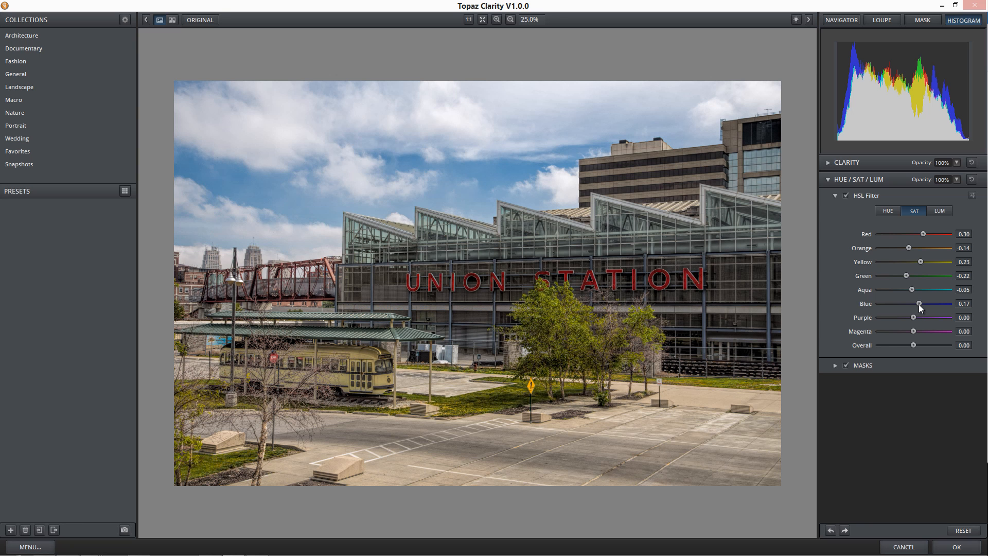
pyautogui.moveTo(919, 303); pyautogui.dragTo(957, 306)
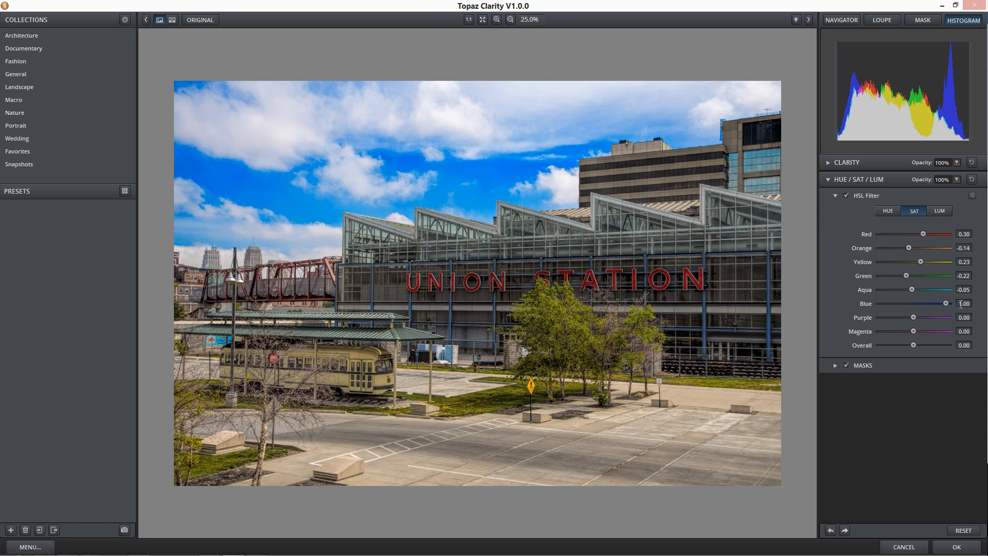
pyautogui.click(927, 303)
pyautogui.moveTo(922, 304); pyautogui.dragTo(921, 304)
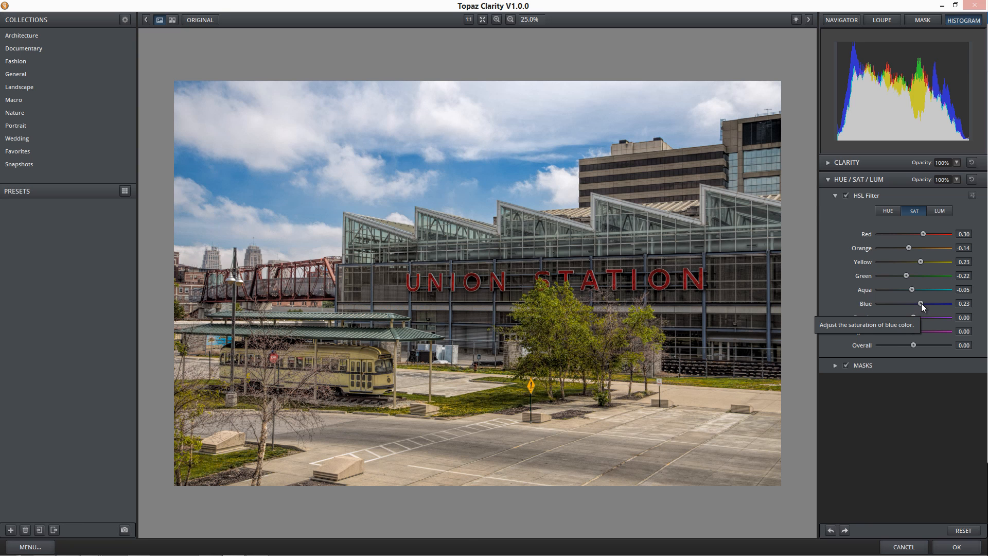
pyautogui.click(922, 304)
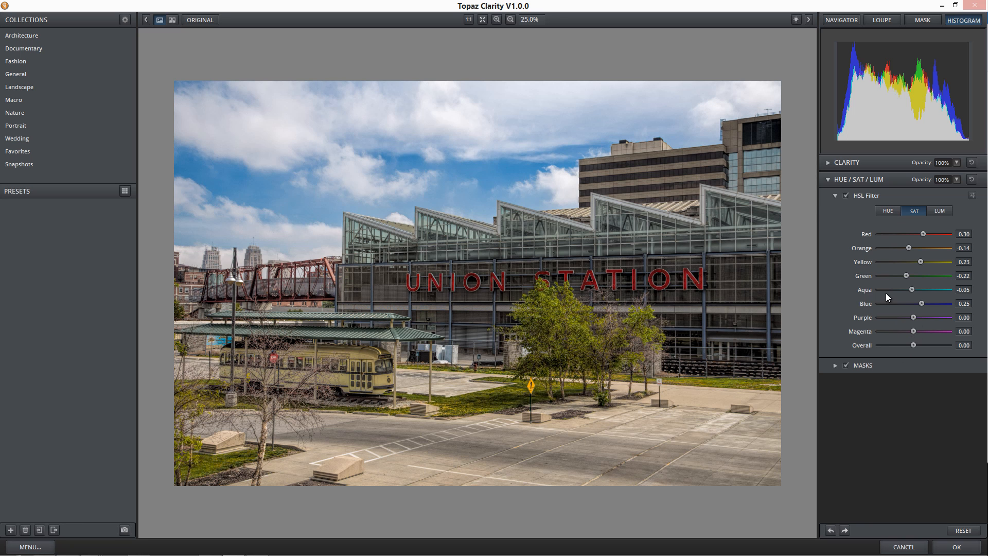
# Try shifting the Red hue in both directions and return it to 0
pyautogui.click(889, 210)
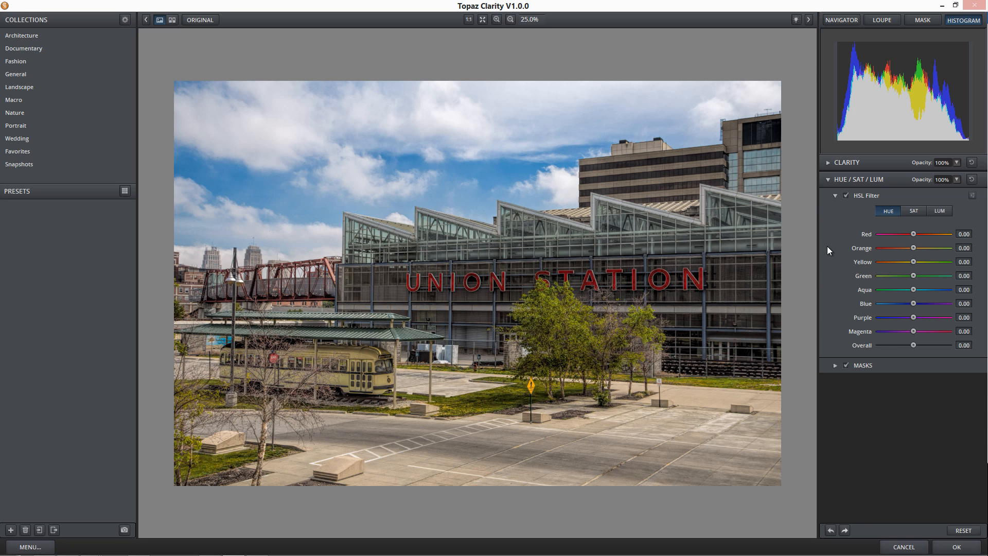
pyautogui.moveTo(920, 234)
pyautogui.mouseDown()
pyautogui.moveTo(939, 235)
pyautogui.moveTo(895, 234)
pyautogui.moveTo(954, 231)
pyautogui.moveTo(931, 234)
pyautogui.mouseUp()
pyautogui.moveTo(859, 230); pyautogui.dragTo(914, 236)
pyautogui.click(968, 233)
pyautogui.write('0')
pyautogui.press('Return')
# Set Orange hue to 0.16 and Yellow hue to 0.14, judging the trees and tram with Yellow shifted both ways
pyautogui.moveTo(913, 248)
pyautogui.mouseDown()
pyautogui.moveTo(970, 247)
pyautogui.moveTo(847, 251)
pyautogui.moveTo(987, 247)
pyautogui.moveTo(883, 247)
pyautogui.moveTo(941, 245)
pyautogui.moveTo(914, 239)
pyautogui.moveTo(914, 252)
pyautogui.mouseUp()
pyautogui.moveTo(916, 250)
pyautogui.mouseDown()
pyautogui.moveTo(924, 249)
pyautogui.moveTo(869, 254)
pyautogui.moveTo(929, 251)
pyautogui.moveTo(919, 250)
pyautogui.mouseUp()
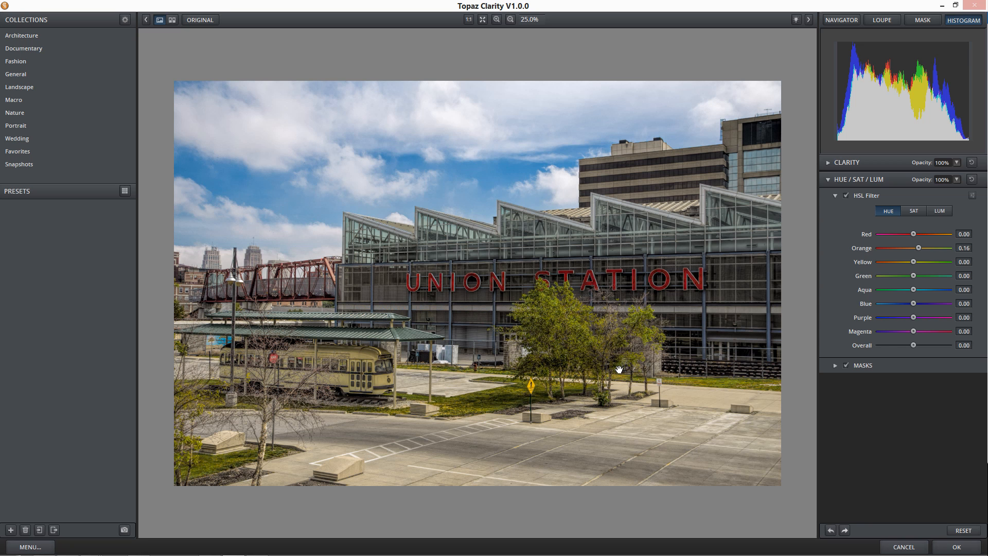
pyautogui.moveTo(915, 263); pyautogui.dragTo(918, 263)
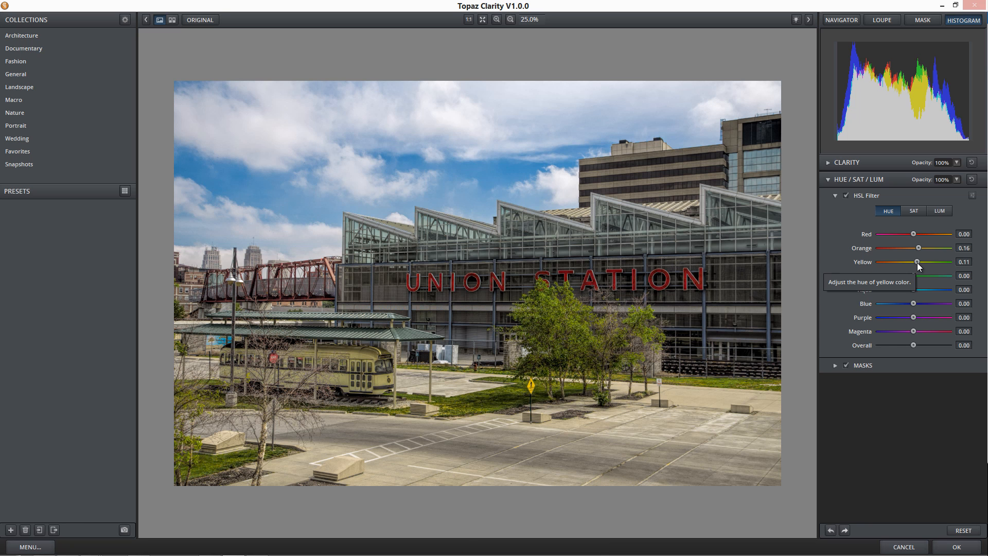
pyautogui.moveTo(918, 263); pyautogui.dragTo(894, 267)
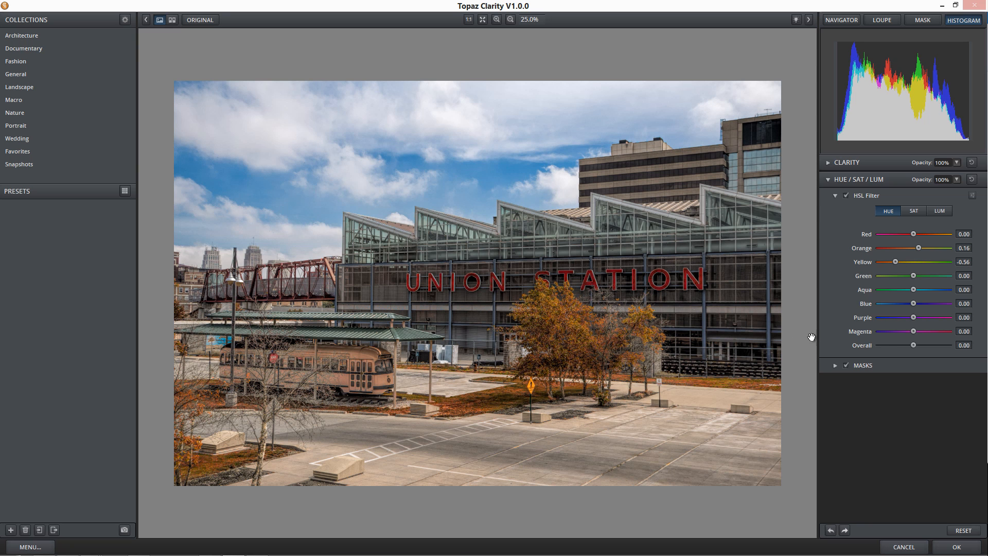
pyautogui.click(919, 262)
pyautogui.moveTo(920, 263); pyautogui.dragTo(933, 263)
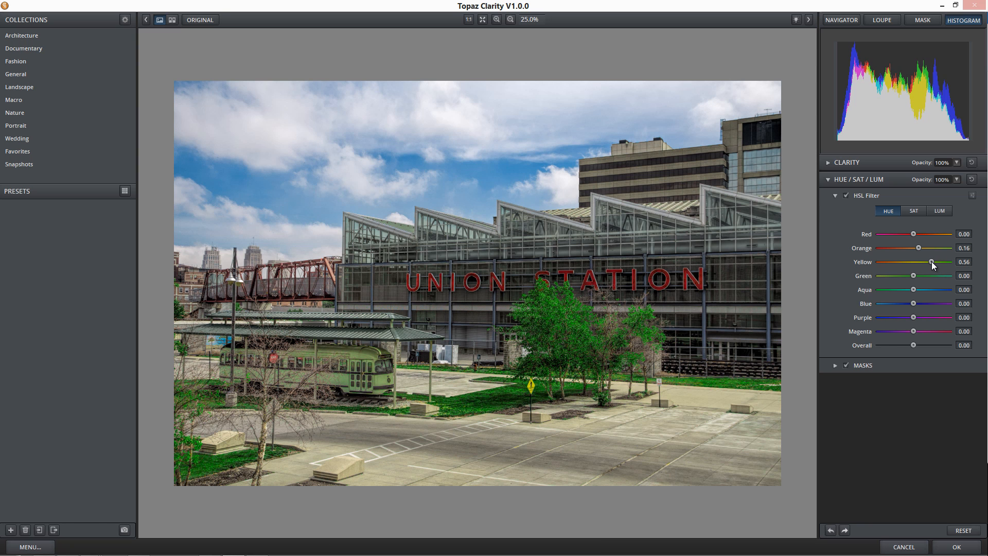
pyautogui.moveTo(932, 264); pyautogui.dragTo(920, 267)
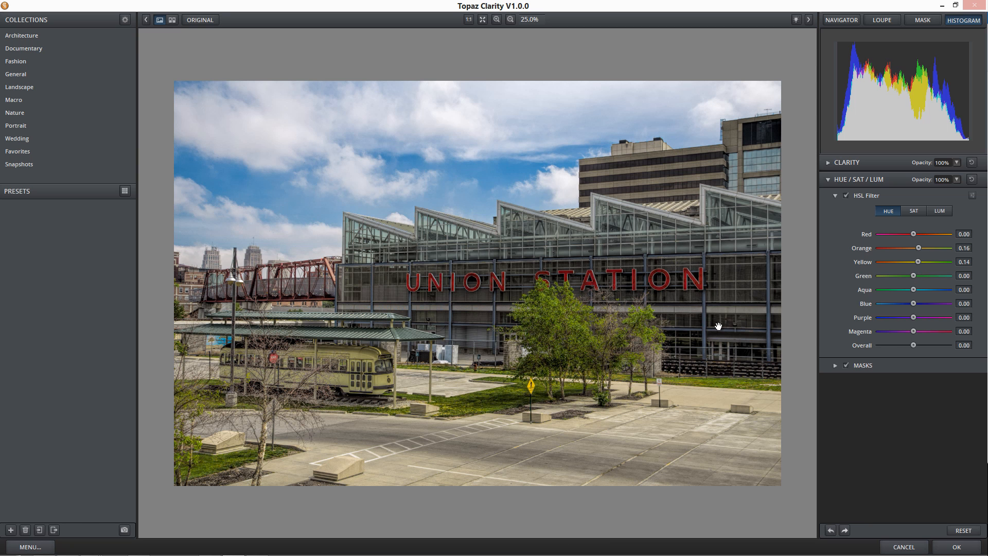
# Set Green hue to 0.16 and Aqua hue to -0.02, reviewing the saturation settings as well
pyautogui.moveTo(925, 278)
pyautogui.mouseDown()
pyautogui.moveTo(901, 279)
pyautogui.moveTo(919, 281)
pyautogui.moveTo(909, 290)
pyautogui.mouseUp()
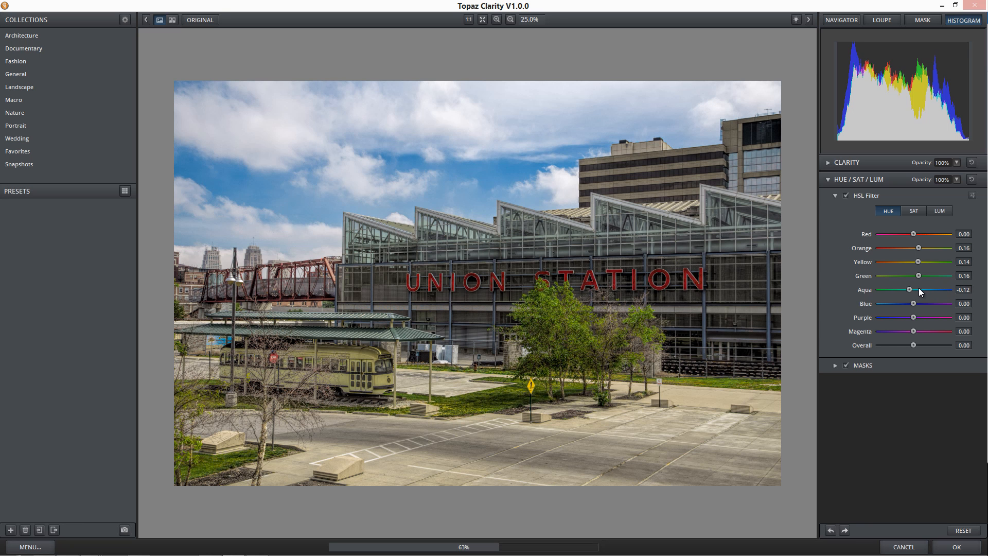
pyautogui.click(916, 213)
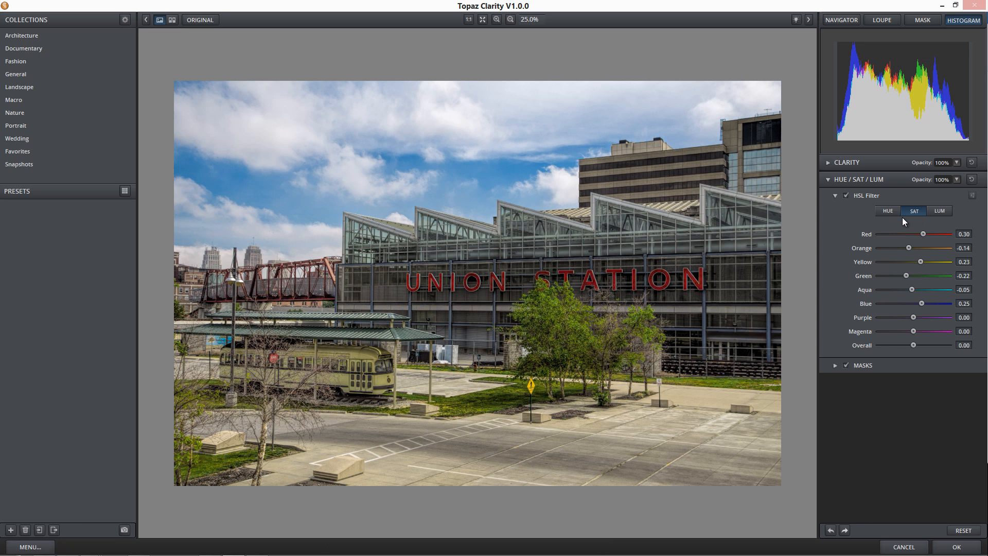
pyautogui.click(897, 212)
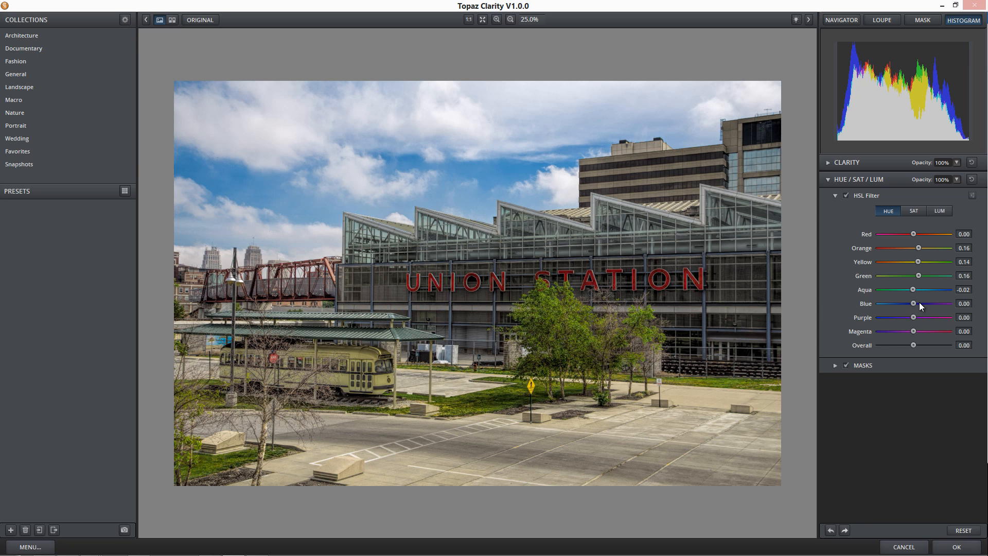
# Set the Blue hue to 0.08, testing the full 1.00 shift on the sky before settling on the value
pyautogui.moveTo(915, 303); pyautogui.dragTo(945, 305)
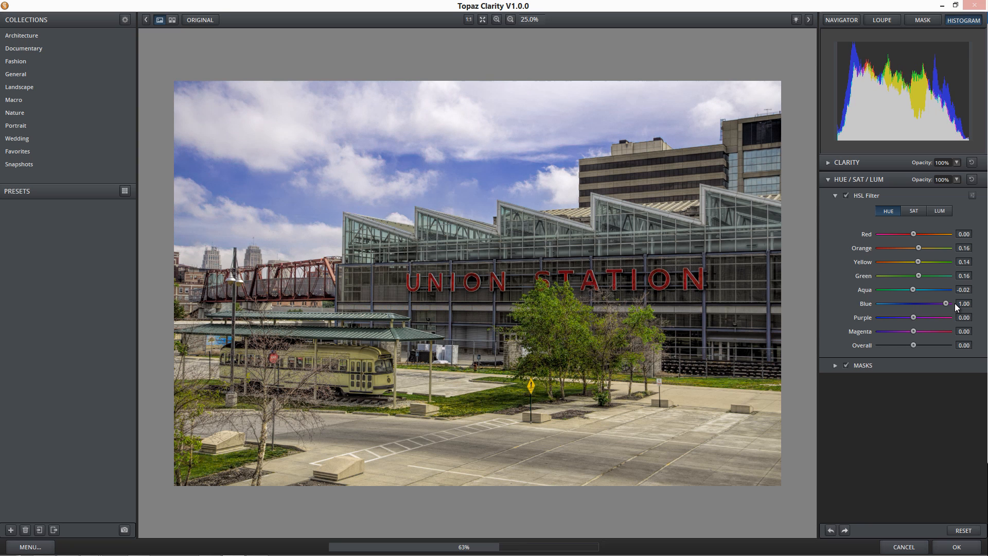
pyautogui.click(910, 310)
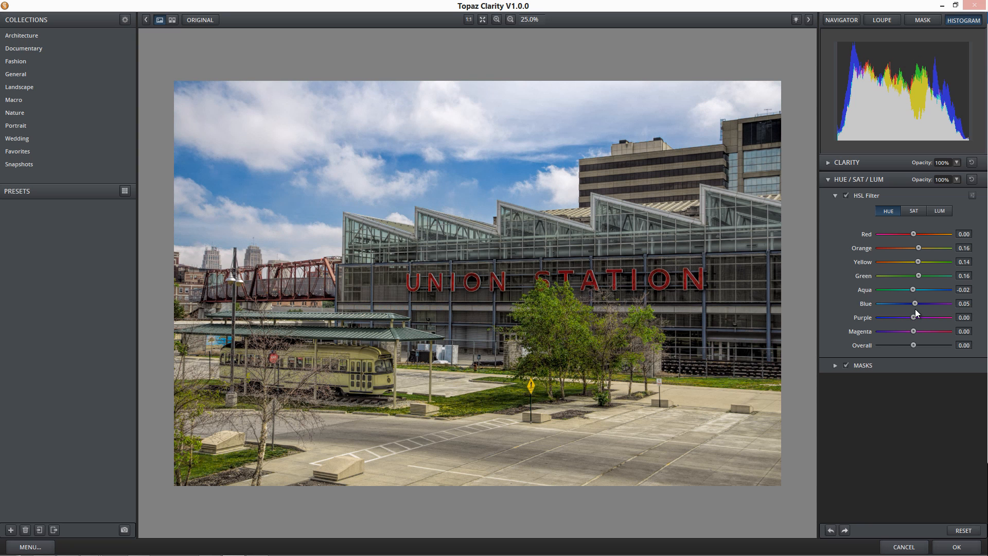
pyautogui.moveTo(912, 309); pyautogui.dragTo(916, 308)
# Compare the photo with the HSL Filter, Dynamics and Tone Level adjustments switched off and on, leaving all of them enabled
pyautogui.click(847, 194)
pyautogui.click(847, 195)
pyautogui.click(847, 195)
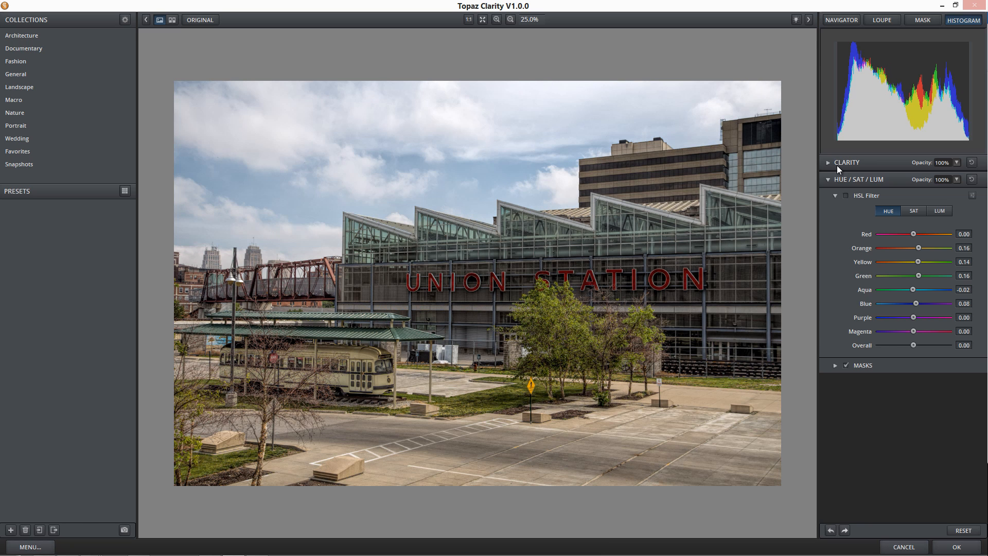
pyautogui.click(837, 164)
pyautogui.click(846, 179)
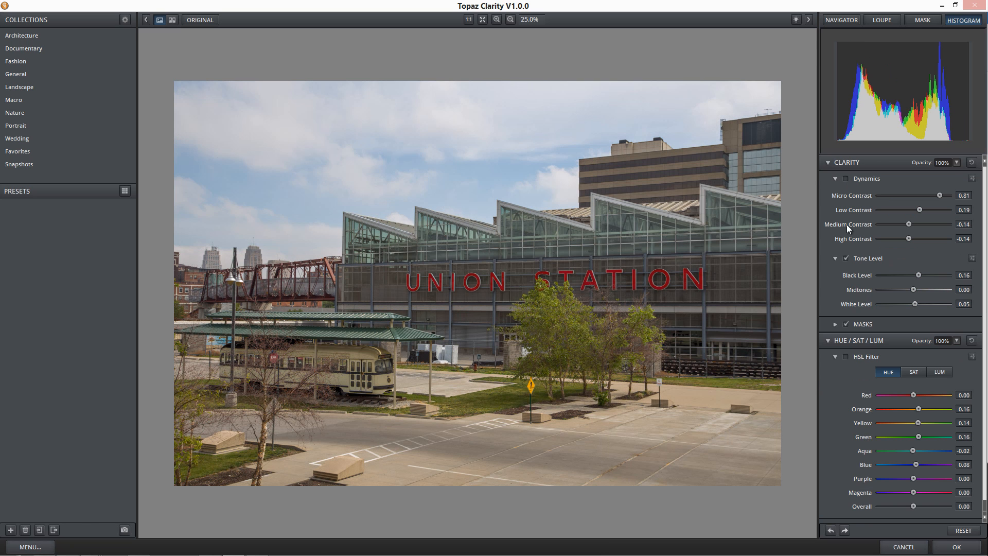
pyautogui.click(848, 258)
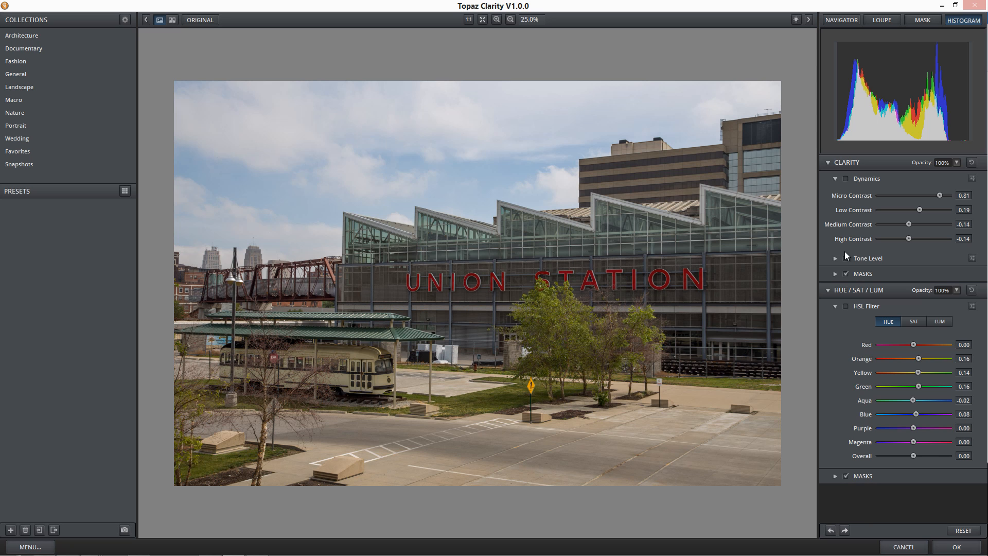
pyautogui.click(846, 258)
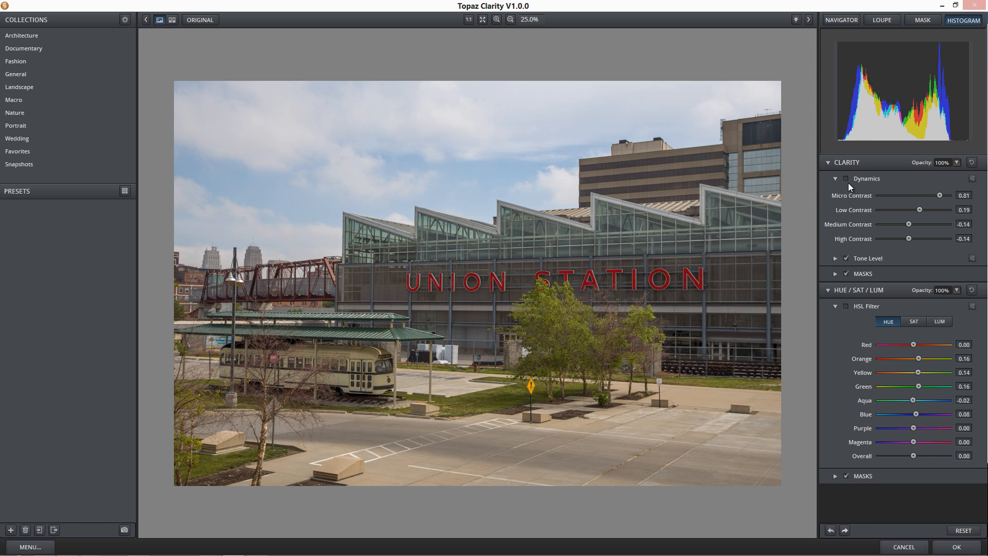
pyautogui.click(847, 179)
pyautogui.click(846, 307)
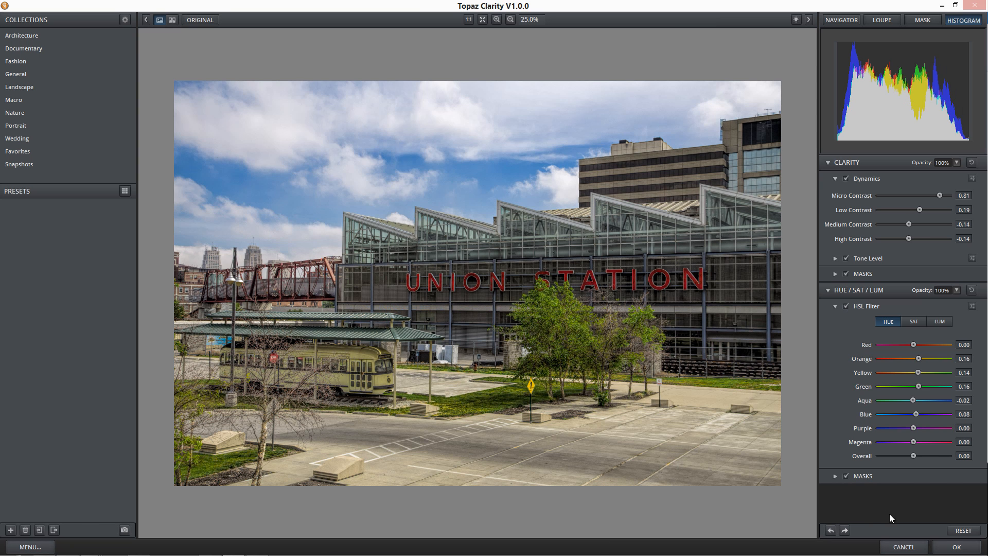
# Apply the Clarity adjustments and, back in Photoshop, rename the Background copy layer as CLAR
pyautogui.click(964, 548)
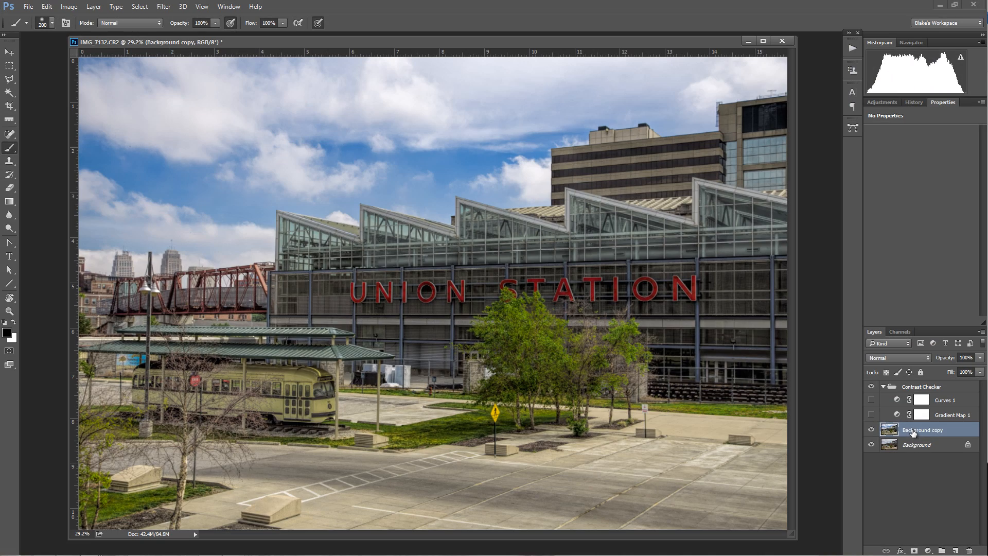
pyautogui.doubleClick(914, 431)
pyautogui.write('CLAR')
pyautogui.press('Return')
# Show Gradient Map 1 and compare the black-and-white contrast with the CLAR layer hidden and visible
pyautogui.click(871, 415)
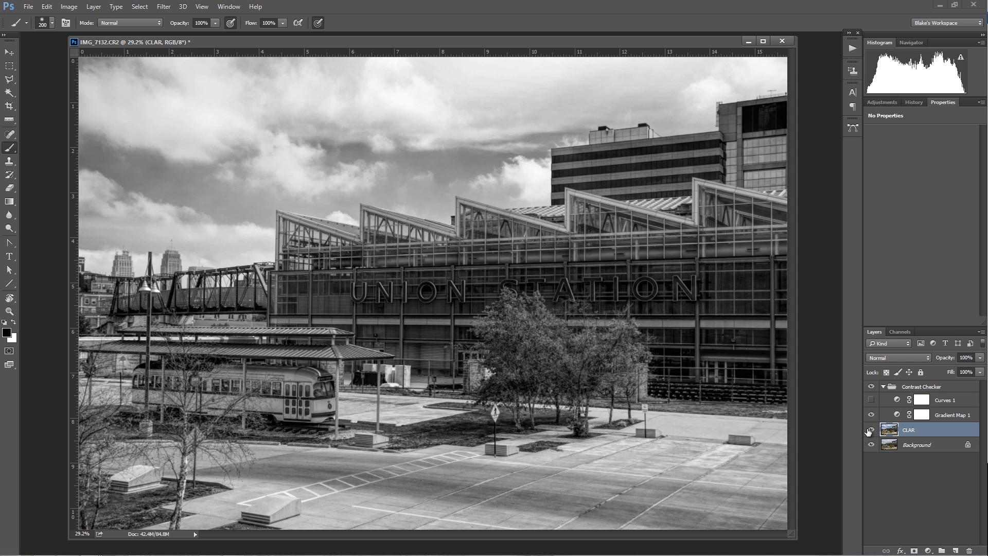
pyautogui.click(870, 430)
pyautogui.click(871, 431)
pyautogui.click(872, 430)
pyautogui.click(873, 431)
pyautogui.click(871, 430)
pyautogui.click(872, 430)
# Show Curves 1 and compare the black-and-white photo with the CLAR layer hidden and visible
pyautogui.click(871, 401)
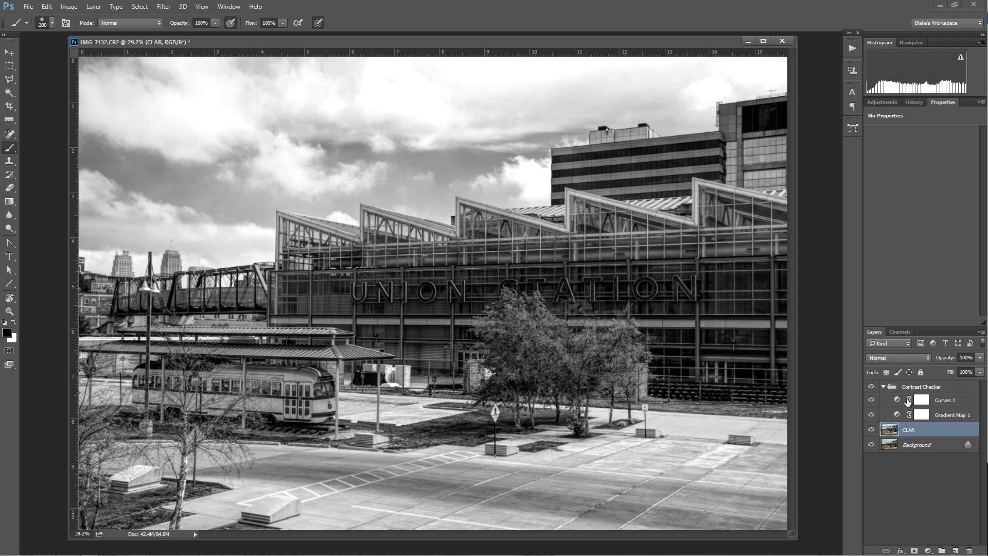
pyautogui.click(871, 431)
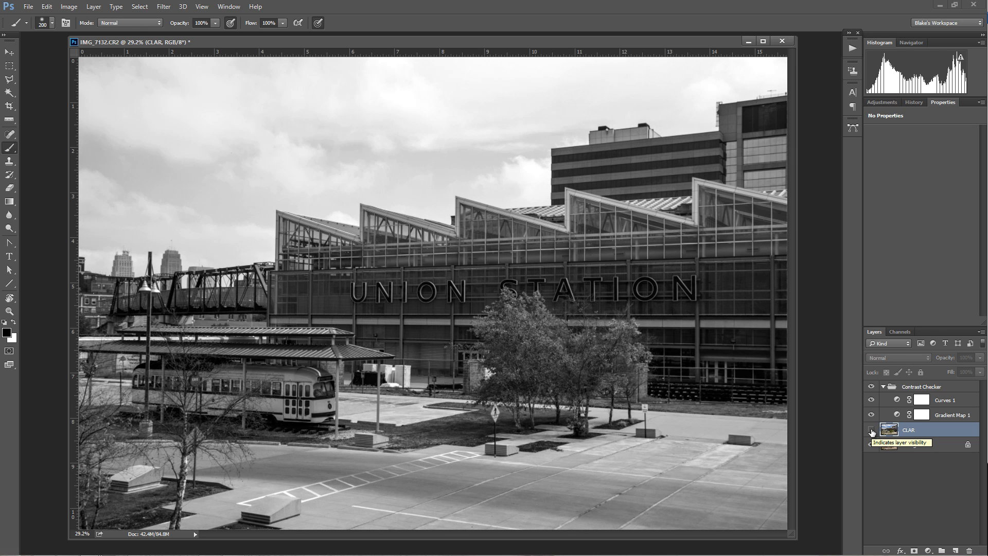
pyautogui.click(871, 430)
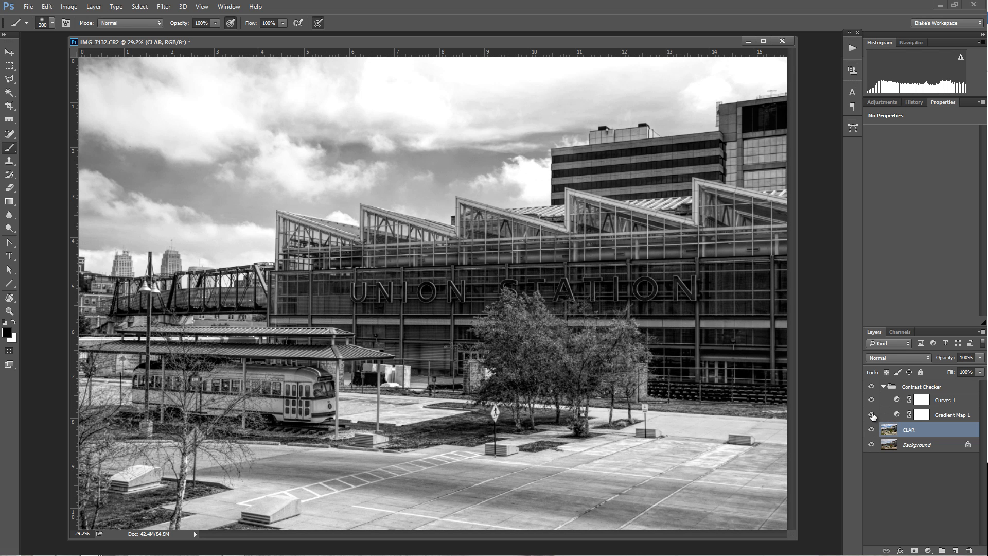
# Hide Gradient Map 1 and compare the colour photo with Curves 1 switched off and on
pyautogui.click(872, 416)
pyautogui.click(872, 400)
pyautogui.click(872, 401)
pyautogui.click(873, 400)
pyautogui.click(872, 400)
pyautogui.click(872, 400)
pyautogui.click(872, 400)
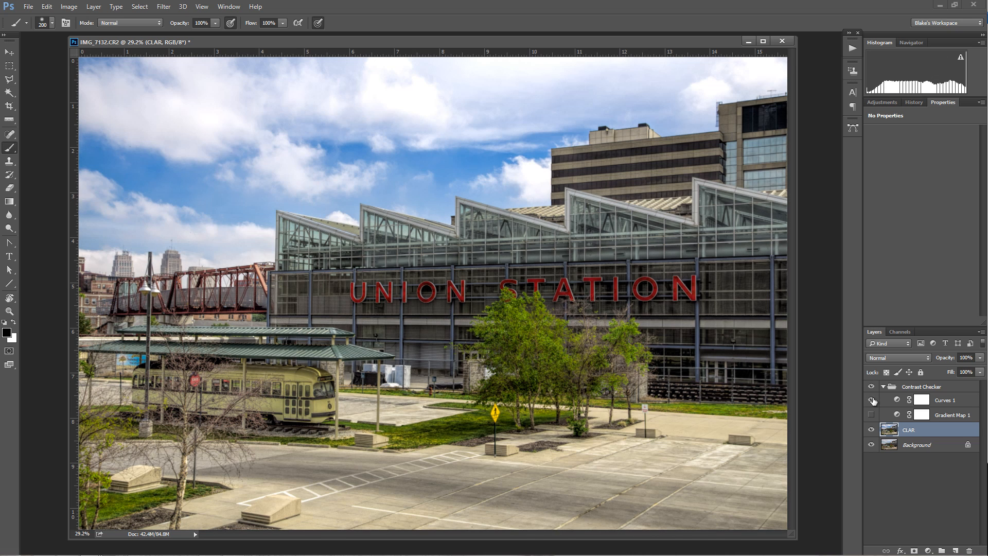
# Set the white point of Curves 1 to input 249, checking highlight clipping with the threshold preview
pyautogui.click(897, 401)
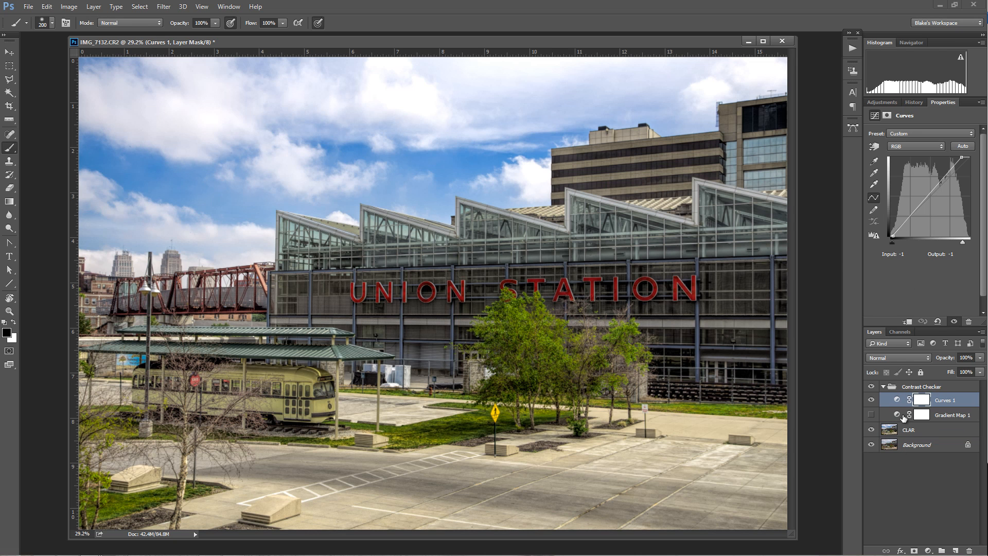
pyautogui.click(963, 242)
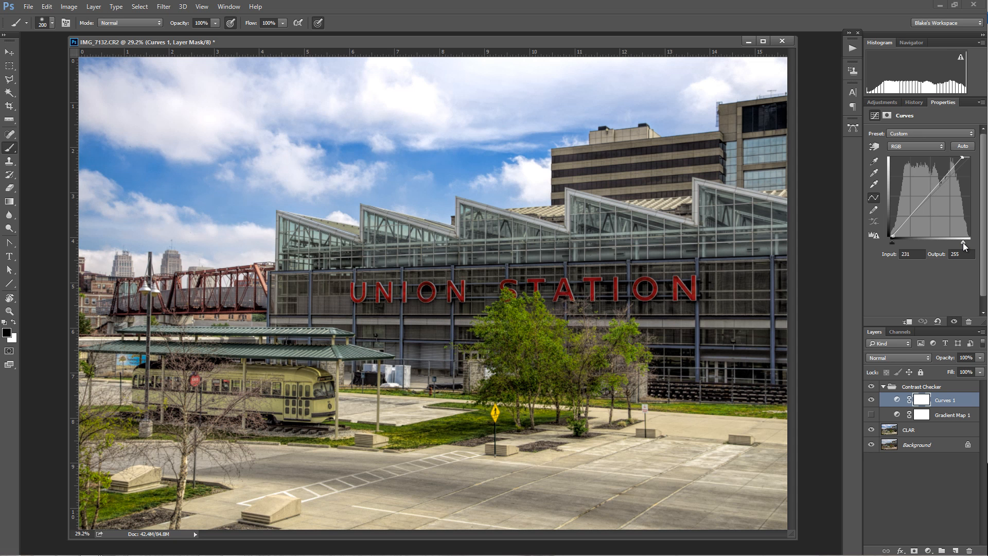
pyautogui.keyDown('alt'); pyautogui.click(963, 243); pyautogui.keyUp('alt')
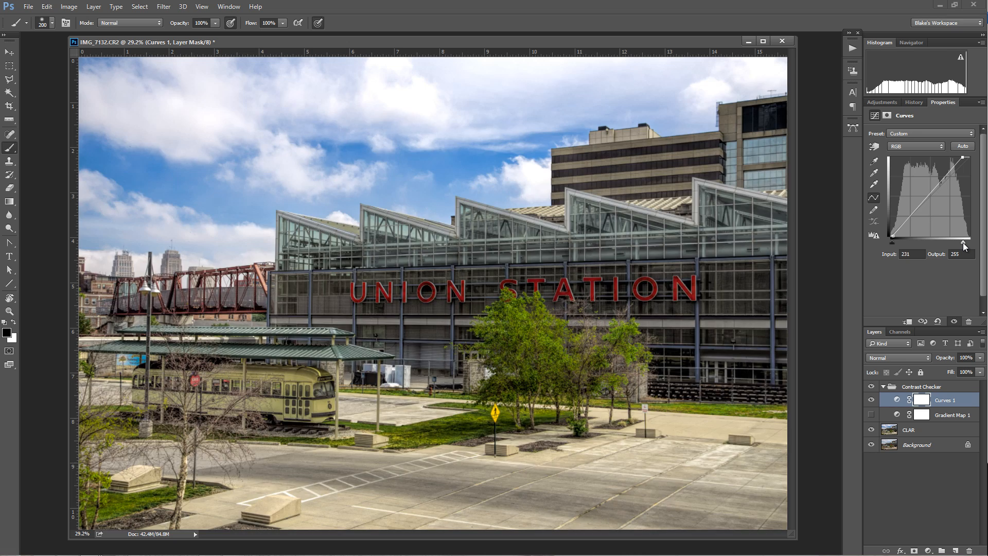
pyautogui.moveTo(964, 243); pyautogui.dragTo(964, 243)
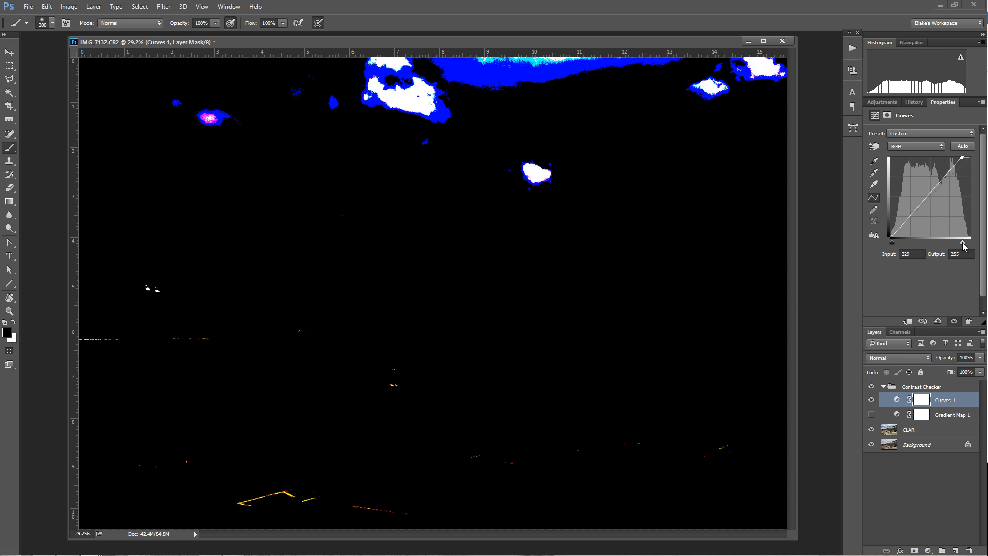
pyautogui.moveTo(964, 246); pyautogui.dragTo(964, 246)
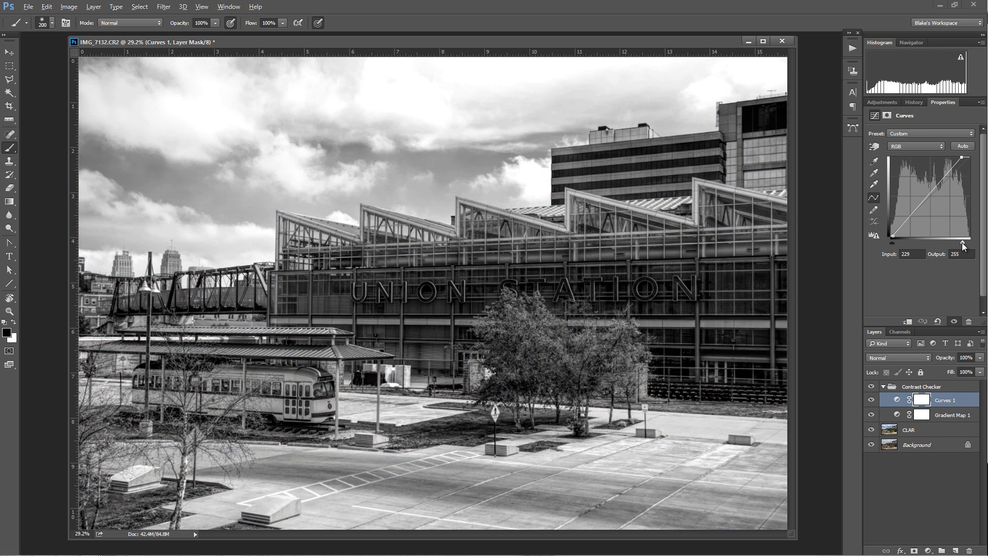
pyautogui.moveTo(964, 246); pyautogui.dragTo(971, 245)
# Hide Gradient Map 1, checking the effect of Curves 1, and collapse the Contrast Checker group
pyautogui.click(871, 415)
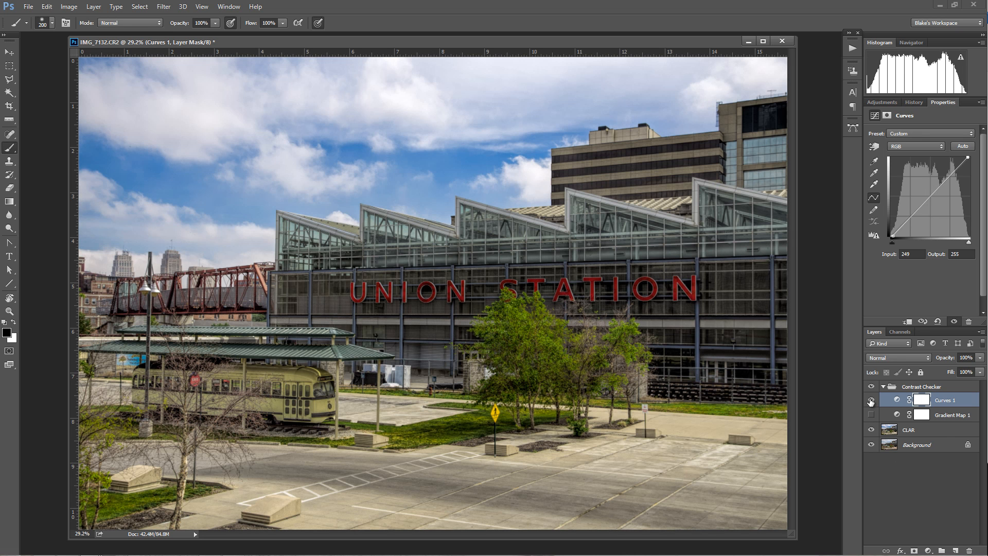
pyautogui.click(870, 401)
pyautogui.click(884, 387)
# Run the Dodge and Burn Layer action to create a non-destructive Overlay layer above the Contrast Checker group
pyautogui.hotkey('alt', 'F9')
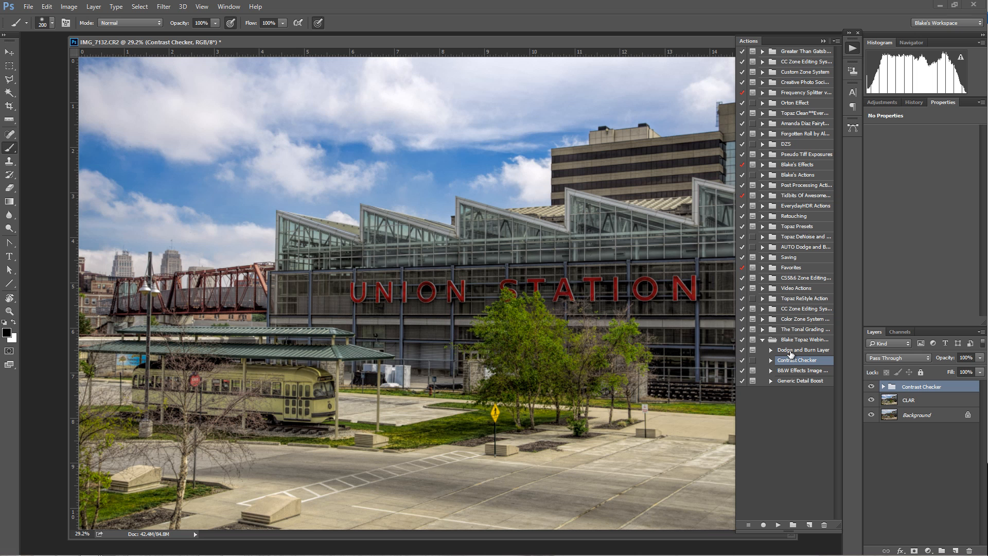
pyautogui.click(791, 351)
pyautogui.click(779, 524)
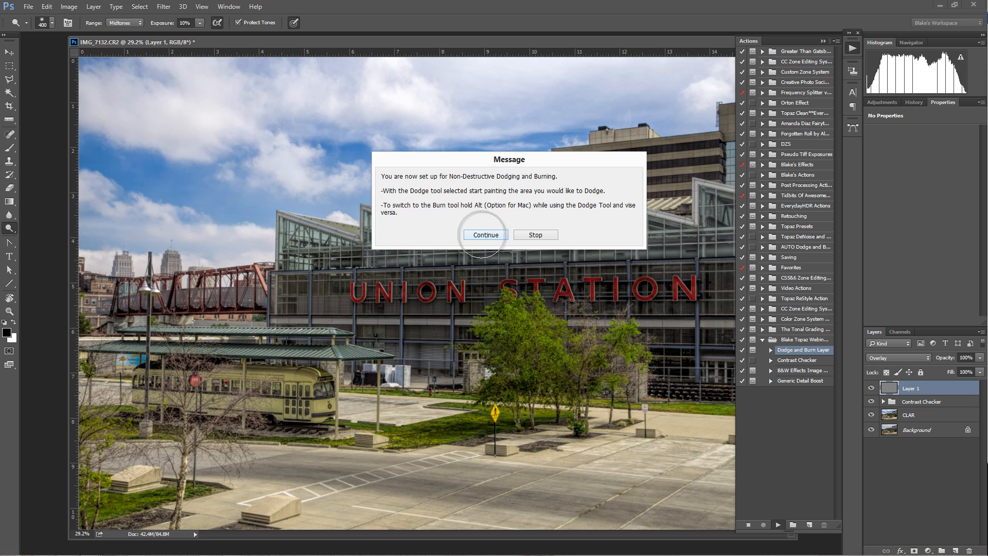
pyautogui.click(485, 235)
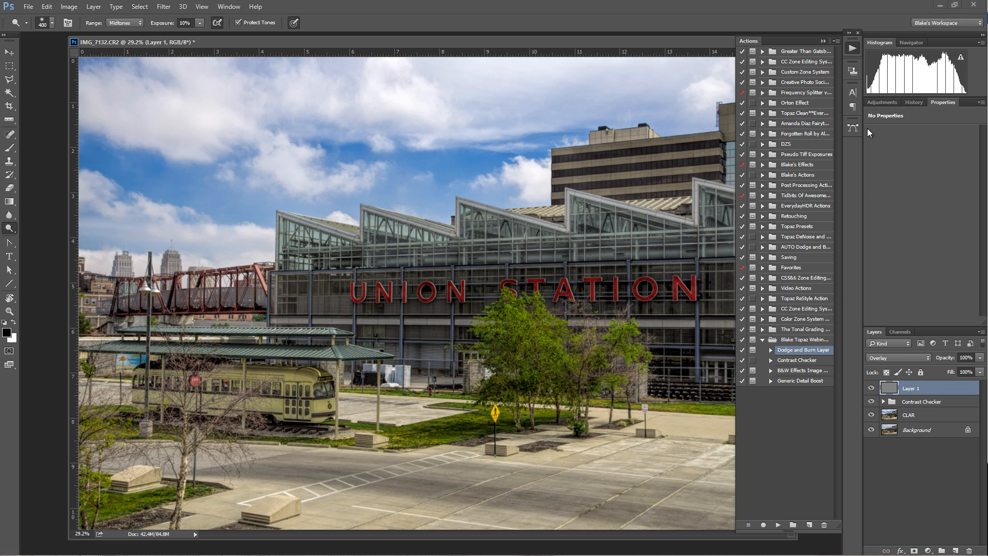
pyautogui.click(824, 40)
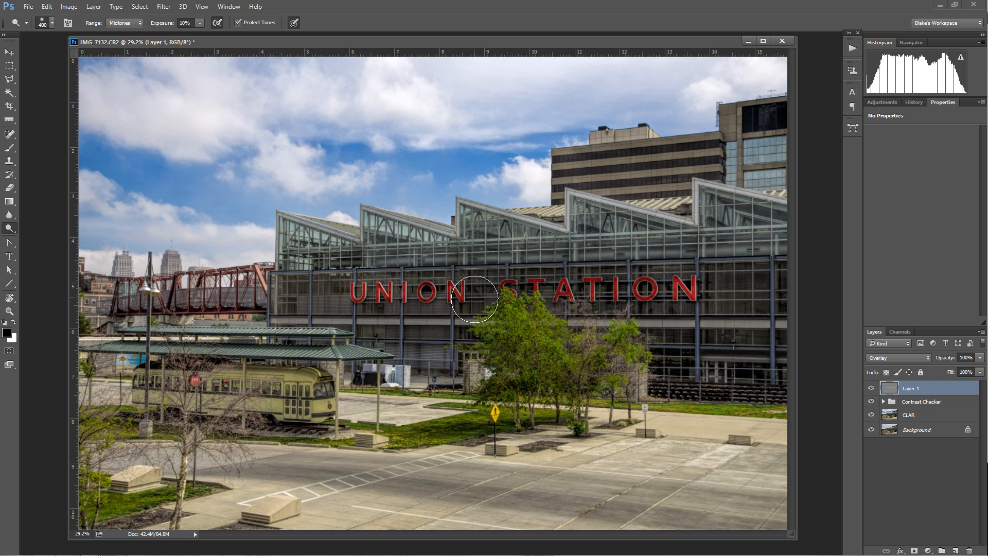
# Dodge the red UNION STATION letters on Layer 1 at 10% midtone exposure and compare the result by toggling the layer
pyautogui.moveTo(415, 293); pyautogui.dragTo(477, 289)
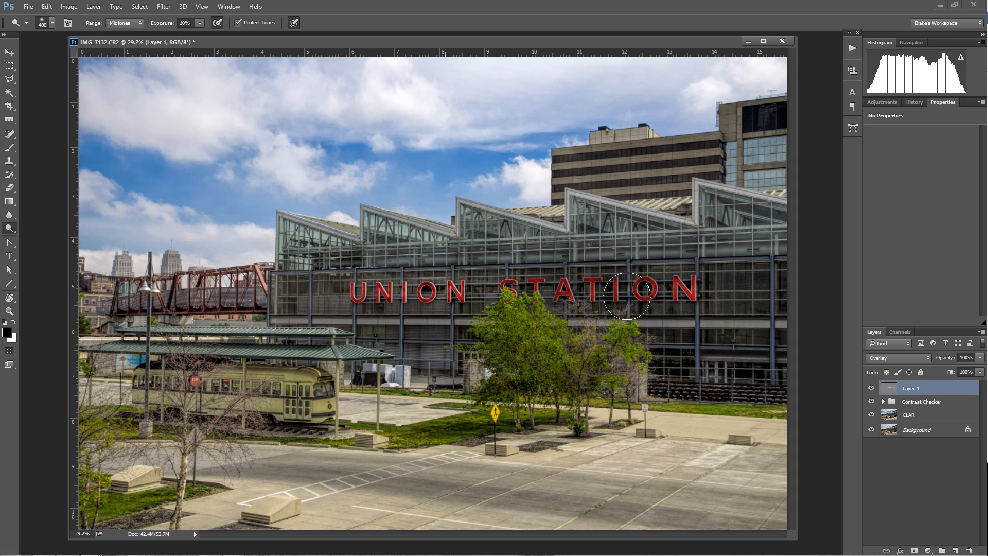
pyautogui.click(872, 389)
pyautogui.click(872, 389)
pyautogui.click(871, 389)
pyautogui.click(873, 388)
pyautogui.click(872, 389)
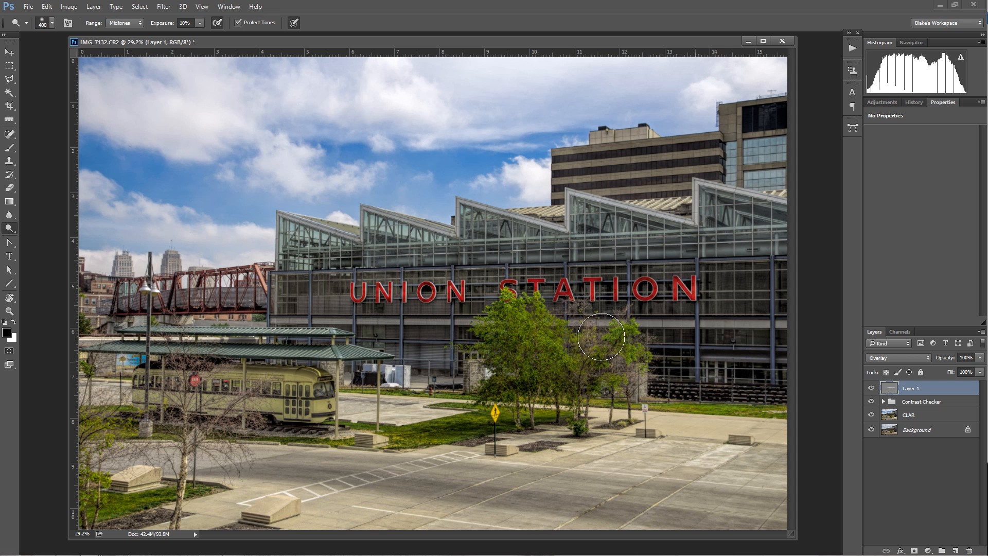
# Dodge and burn the glass facade, the tall building, the roofline, the clouds and the red bridge on Layer 1
pyautogui.press('alt')
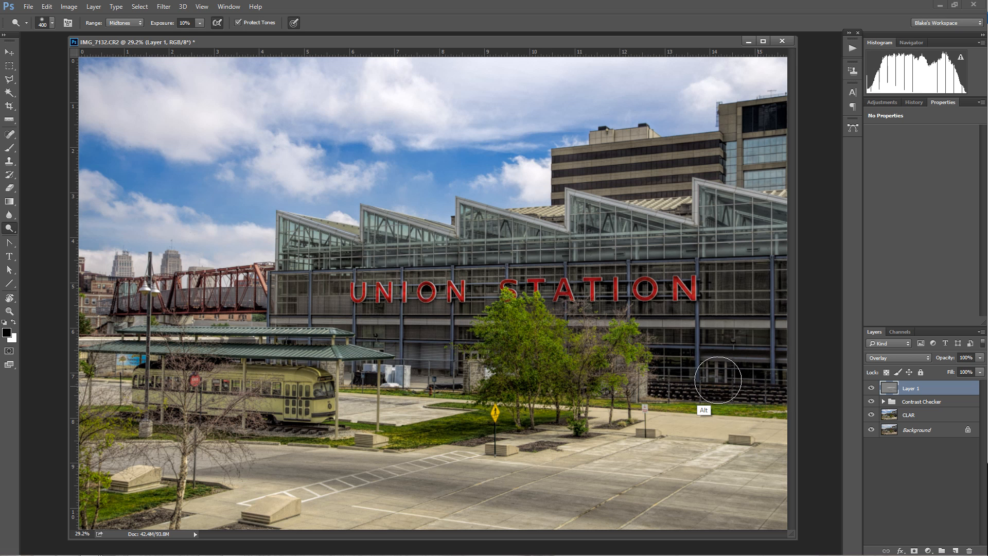
pyautogui.moveTo(730, 246); pyautogui.dragTo(722, 225)
pyautogui.moveTo(779, 116)
pyautogui.mouseDown()
pyautogui.moveTo(767, 175)
pyautogui.moveTo(733, 119)
pyautogui.moveTo(750, 156)
pyautogui.moveTo(772, 133)
pyautogui.mouseUp()
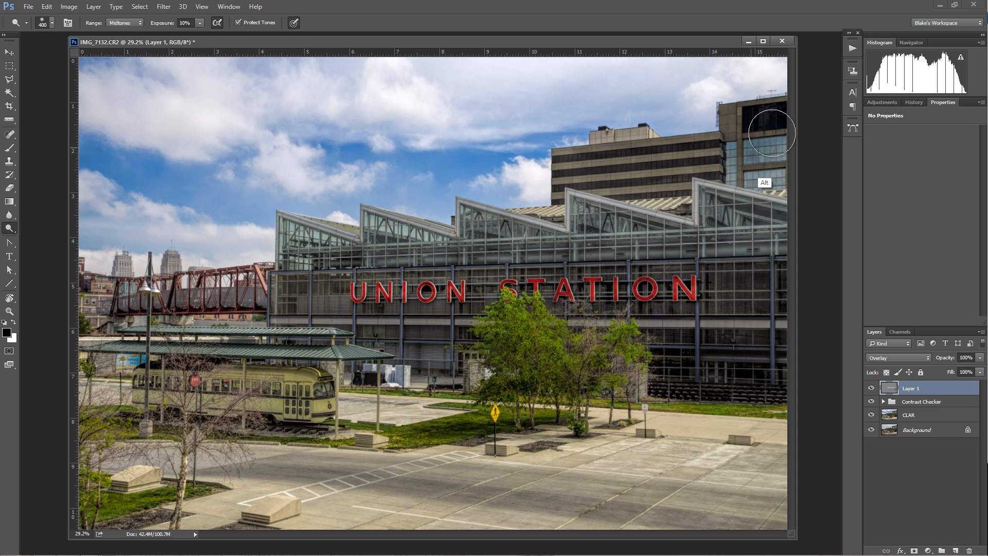
pyautogui.moveTo(619, 230)
pyautogui.mouseDown()
pyautogui.moveTo(573, 229)
pyautogui.moveTo(564, 241)
pyautogui.moveTo(462, 212)
pyautogui.moveTo(469, 232)
pyautogui.moveTo(391, 221)
pyautogui.moveTo(349, 244)
pyautogui.moveTo(286, 240)
pyautogui.mouseUp()
pyautogui.moveTo(387, 76)
pyautogui.mouseDown()
pyautogui.moveTo(143, 121)
pyautogui.moveTo(216, 64)
pyautogui.mouseUp()
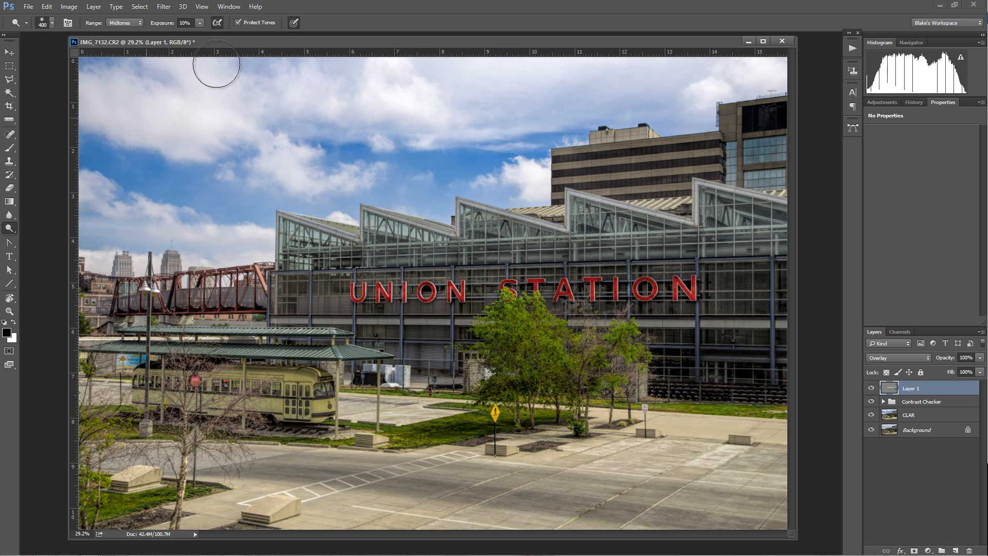
pyautogui.moveTo(223, 223)
pyautogui.mouseDown()
pyautogui.moveTo(93, 199)
pyautogui.moveTo(219, 262)
pyautogui.mouseUp()
pyautogui.moveTo(245, 299)
pyautogui.mouseDown()
pyautogui.moveTo(125, 292)
pyautogui.moveTo(246, 301)
pyautogui.moveTo(112, 333)
pyautogui.moveTo(257, 296)
pyautogui.mouseUp()
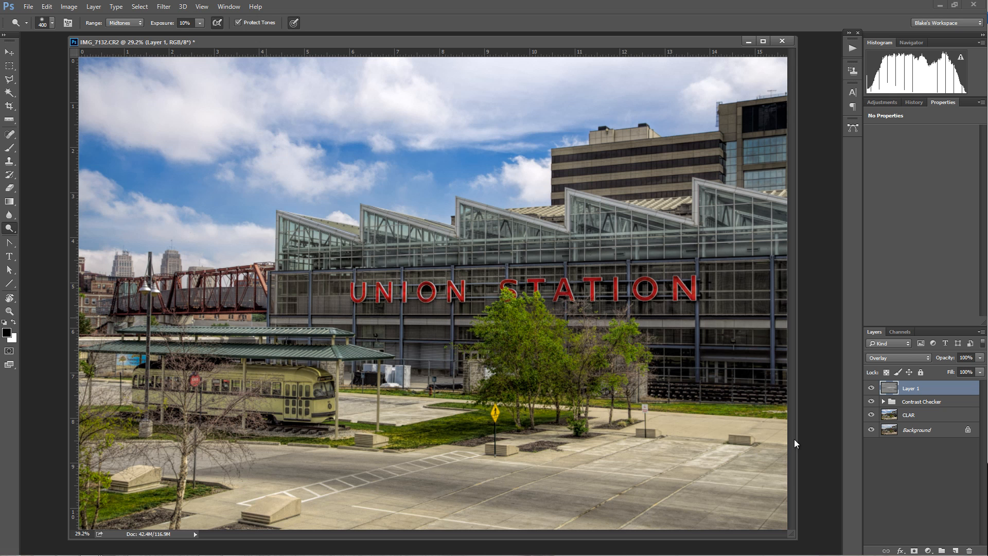
# Compare the photo with the dodge and burn layer and the CLAR layer each switched off and on
pyautogui.click(872, 389)
pyautogui.click(872, 389)
pyautogui.click(872, 389)
pyautogui.click(872, 389)
pyautogui.click(872, 389)
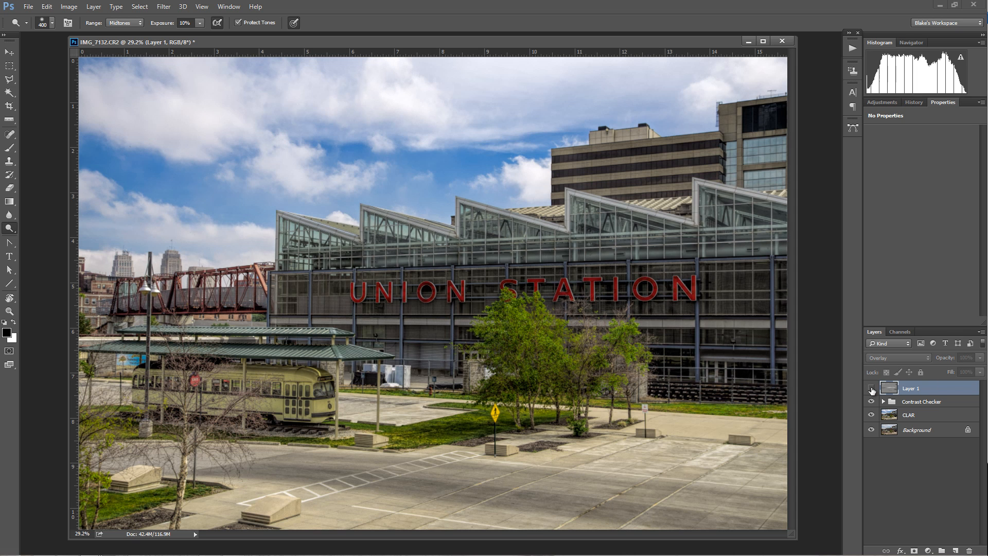
pyautogui.click(872, 388)
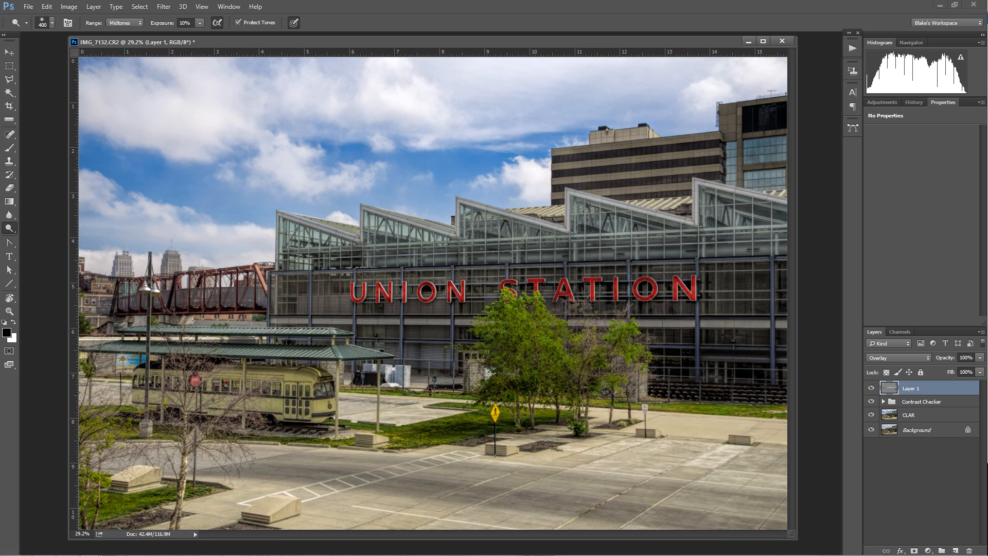
pyautogui.click(872, 416)
pyautogui.click(873, 415)
# Add a layer mask to CLAR and paint black over the tram with a 200 px brush at 100% opacity
pyautogui.click(890, 415)
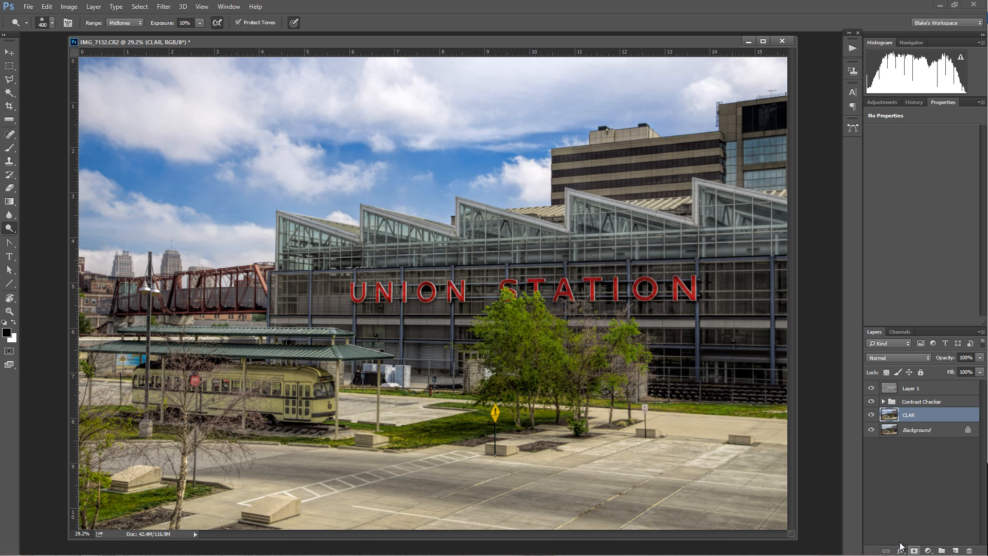
pyautogui.click(915, 550)
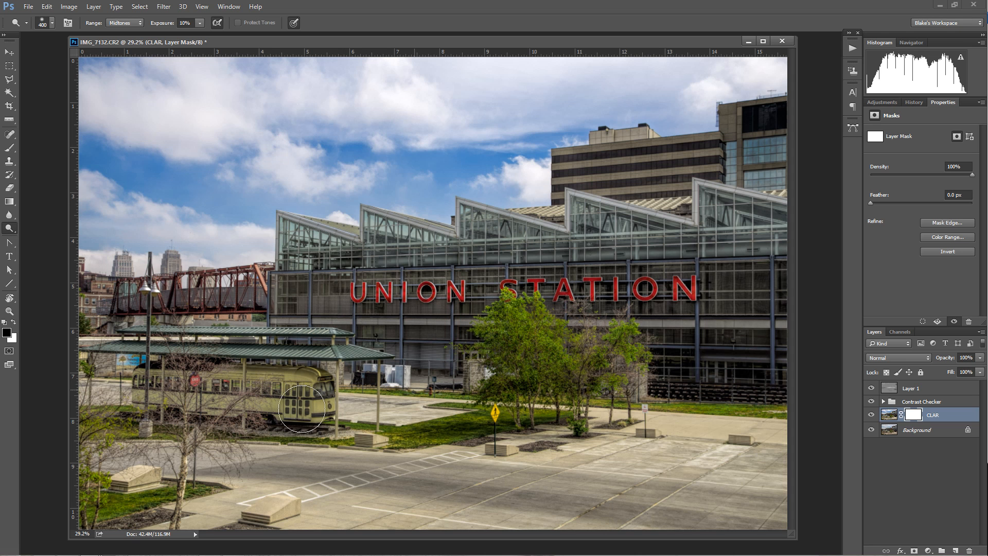
pyautogui.press('b')
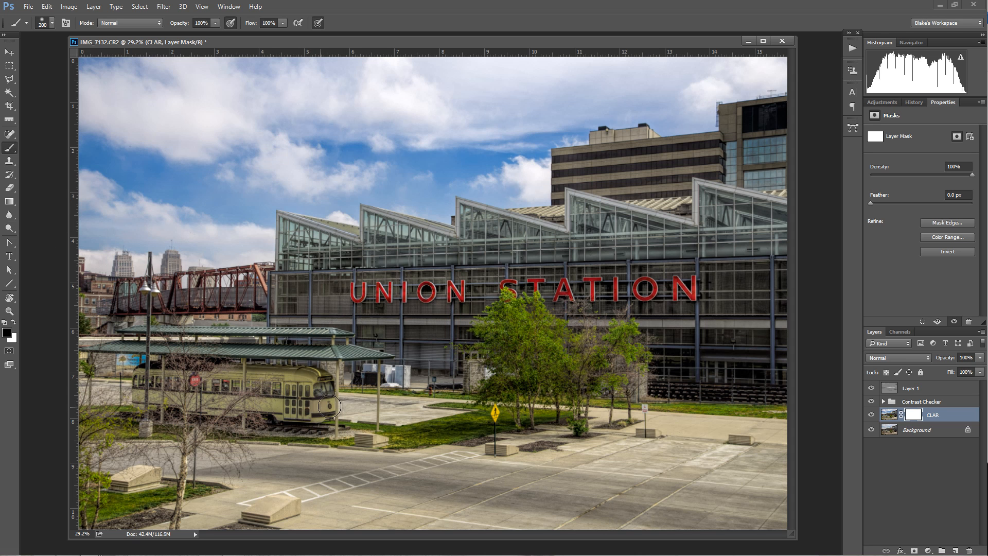
pyautogui.moveTo(298, 391)
pyautogui.mouseDown()
pyautogui.moveTo(272, 401)
pyautogui.moveTo(283, 387)
pyautogui.moveTo(258, 387)
pyautogui.moveTo(256, 403)
pyautogui.moveTo(320, 391)
pyautogui.moveTo(234, 383)
pyautogui.moveTo(235, 399)
pyautogui.moveTo(227, 385)
pyautogui.moveTo(212, 400)
pyautogui.moveTo(206, 387)
pyautogui.moveTo(220, 378)
pyautogui.moveTo(234, 387)
pyautogui.moveTo(215, 405)
pyautogui.moveTo(184, 394)
pyautogui.moveTo(180, 377)
pyautogui.moveTo(173, 388)
pyautogui.moveTo(151, 375)
pyautogui.moveTo(148, 401)
pyautogui.moveTo(156, 372)
pyautogui.moveTo(139, 373)
pyautogui.moveTo(148, 392)
pyautogui.moveTo(143, 384)
pyautogui.moveTo(250, 376)
pyautogui.moveTo(321, 380)
pyautogui.moveTo(331, 392)
pyautogui.moveTo(321, 379)
pyautogui.moveTo(318, 400)
pyautogui.moveTo(306, 398)
pyautogui.moveTo(310, 383)
pyautogui.moveTo(273, 387)
pyautogui.moveTo(231, 374)
pyautogui.moveTo(242, 373)
pyautogui.moveTo(242, 402)
pyautogui.moveTo(215, 400)
pyautogui.moveTo(267, 387)
pyautogui.moveTo(323, 397)
pyautogui.moveTo(305, 380)
pyautogui.moveTo(309, 412)
pyautogui.mouseUp()
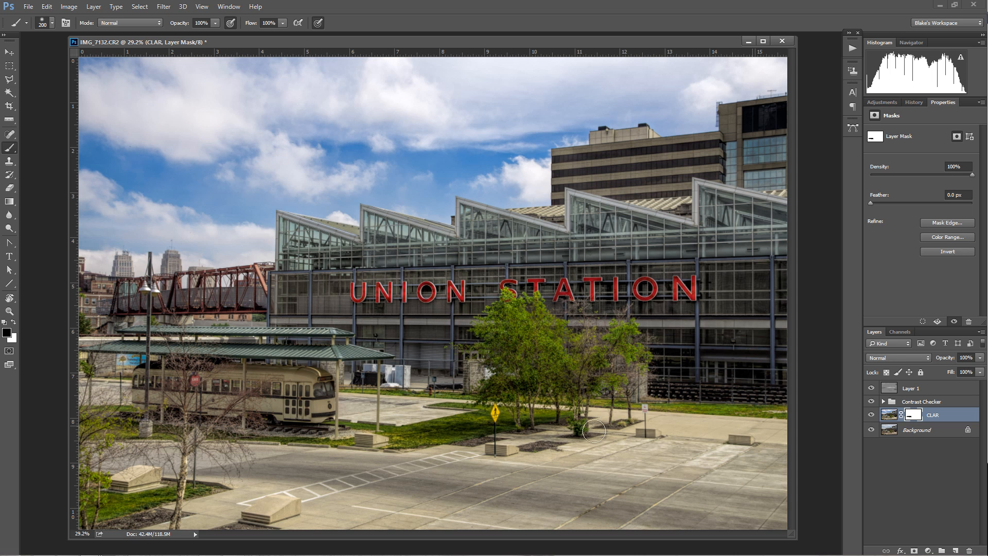
# Compare the photo with the CLAR layer off and on, and view its layer mask on its own
pyautogui.click(871, 416)
pyautogui.click(872, 416)
pyautogui.keyDown('alt'); pyautogui.click(912, 416); pyautogui.keyUp('alt')
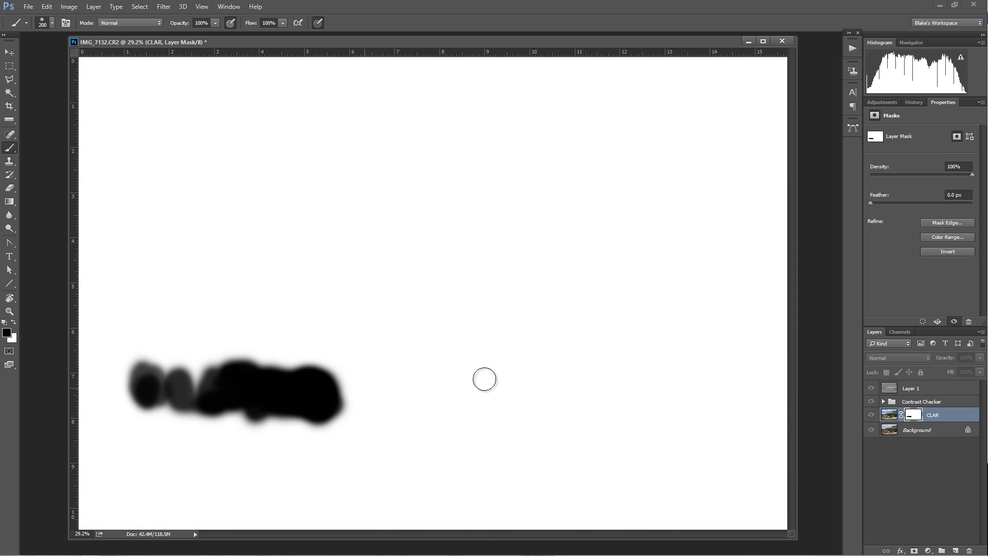
pyautogui.keyDown('alt'); pyautogui.click(911, 417); pyautogui.keyUp('alt')
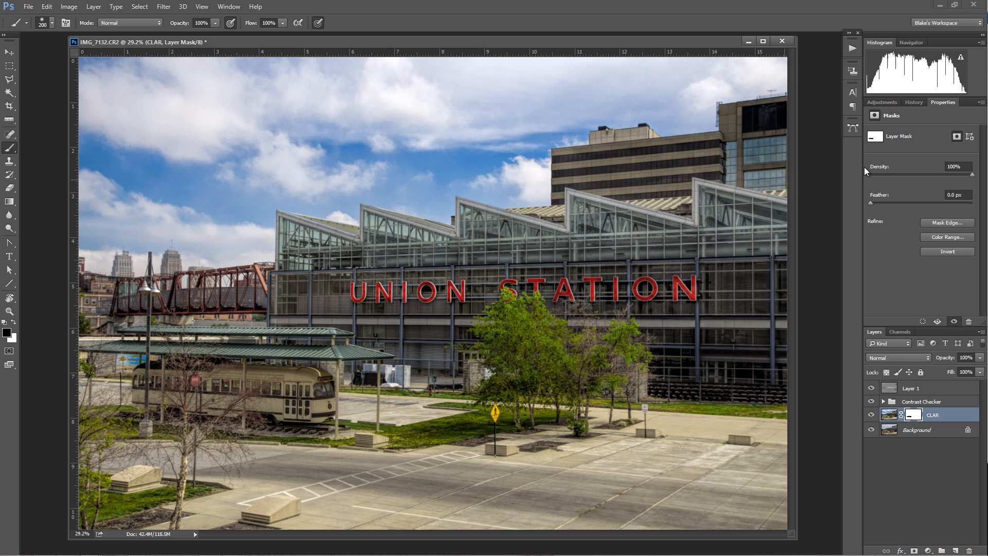
# Try reduced densities such as 15% on the CLAR layer mask, viewing the mask alone, and bring the density back up near 100%
pyautogui.moveTo(973, 175); pyautogui.dragTo(971, 175)
pyautogui.keyDown('alt'); pyautogui.click(915, 417); pyautogui.keyUp('alt')
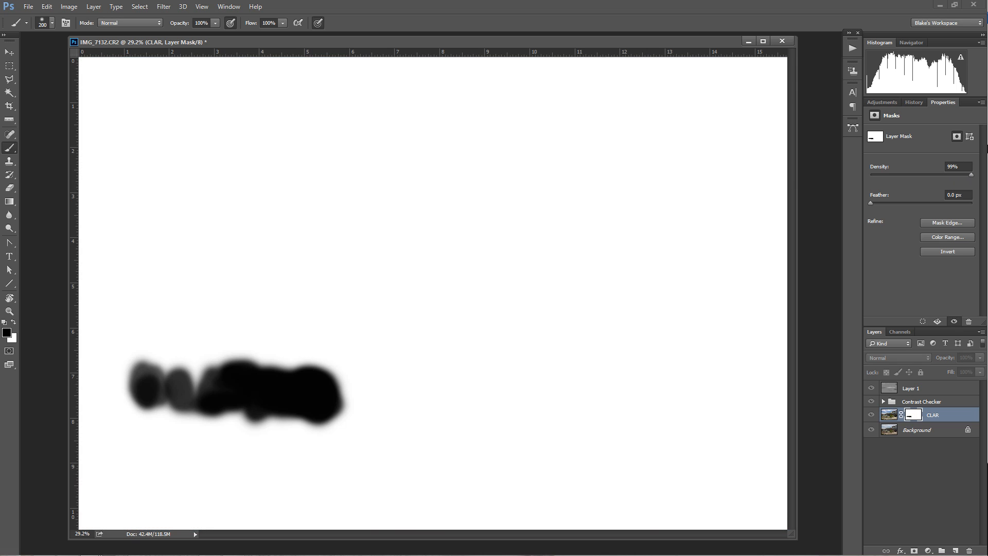
pyautogui.moveTo(950, 175)
pyautogui.mouseDown()
pyautogui.moveTo(960, 172)
pyautogui.moveTo(864, 181)
pyautogui.mouseUp()
pyautogui.keyDown('alt'); pyautogui.click(909, 418); pyautogui.keyUp('alt')
pyautogui.moveTo(914, 415); pyautogui.dragTo(907, 395)
pyautogui.keyDown('alt'); pyautogui.click(913, 414); pyautogui.keyUp('alt')
pyautogui.moveTo(874, 174); pyautogui.dragTo(885, 175)
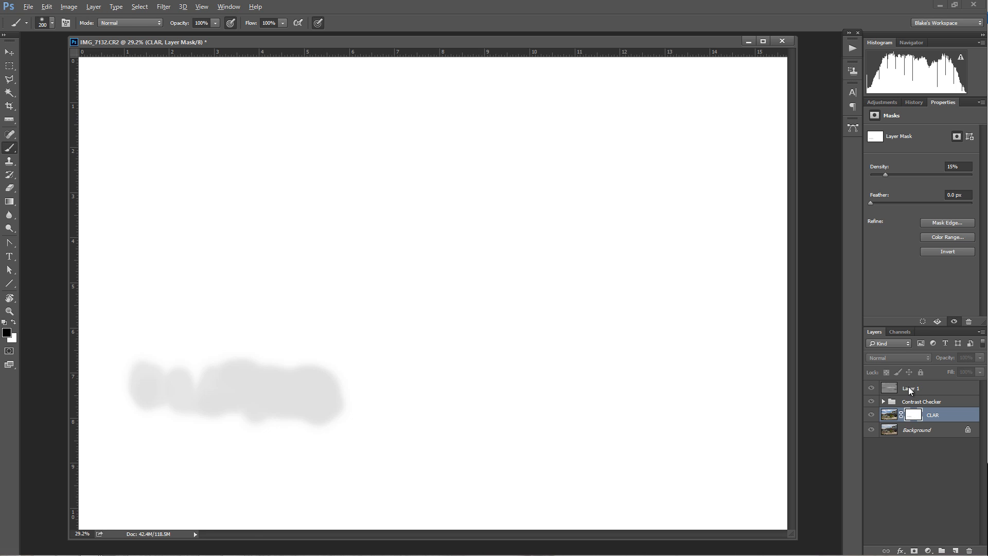
pyautogui.keyDown('alt'); pyautogui.click(913, 414); pyautogui.keyUp('alt')
pyautogui.moveTo(886, 172); pyautogui.dragTo(975, 175)
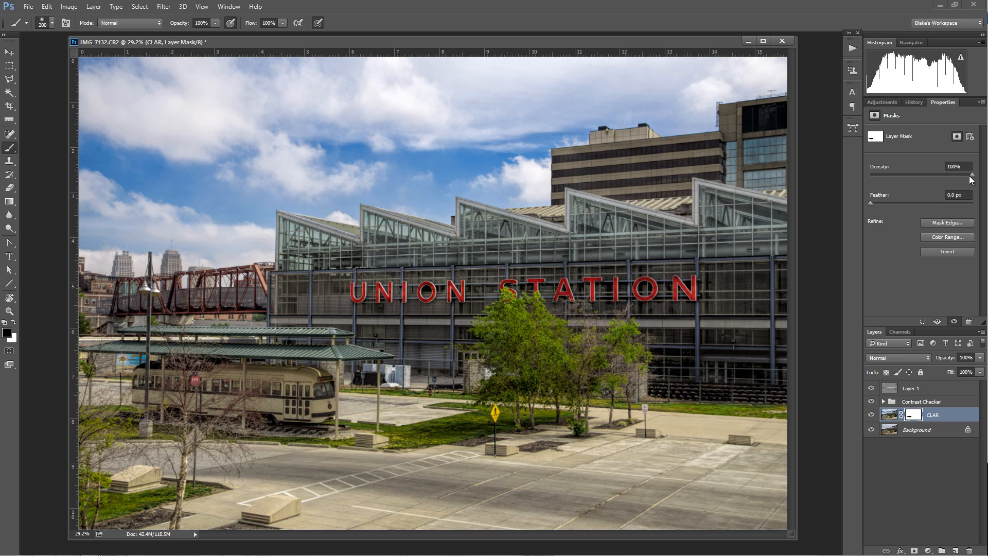
pyautogui.moveTo(965, 175); pyautogui.dragTo(951, 178)
# Dodge the tram on Layer 1 with the Dodge tool set to midtones at 10% exposure
pyautogui.click(890, 392)
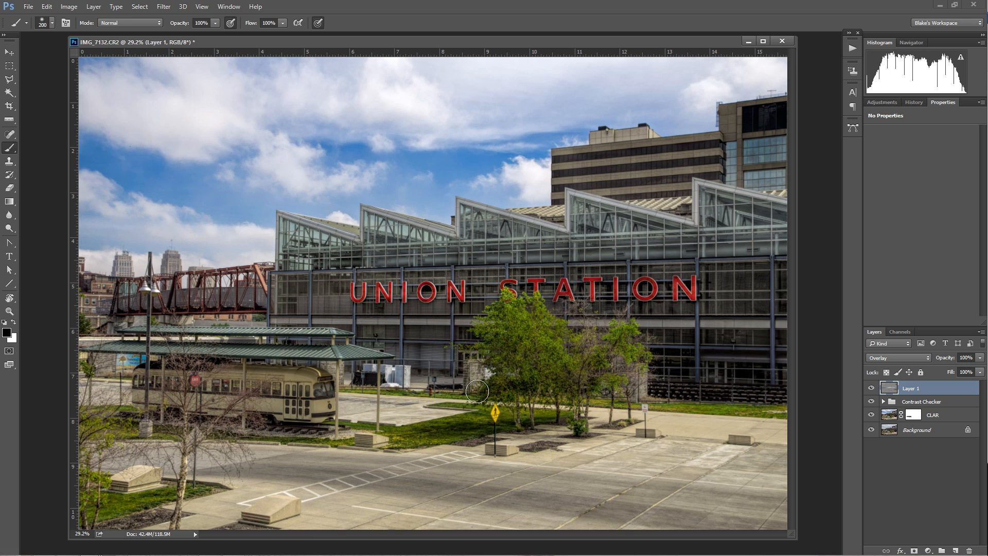
pyautogui.click(9, 229)
pyautogui.moveTo(311, 403)
pyautogui.mouseDown()
pyautogui.moveTo(268, 390)
pyautogui.moveTo(294, 390)
pyautogui.moveTo(268, 391)
pyautogui.moveTo(314, 396)
pyautogui.moveTo(339, 383)
pyautogui.moveTo(323, 390)
pyautogui.moveTo(278, 377)
pyautogui.moveTo(323, 412)
pyautogui.moveTo(326, 405)
pyautogui.moveTo(255, 397)
pyautogui.moveTo(225, 403)
pyautogui.moveTo(229, 380)
pyautogui.moveTo(206, 384)
pyautogui.moveTo(202, 374)
pyautogui.moveTo(175, 385)
pyautogui.moveTo(152, 374)
pyautogui.moveTo(142, 387)
pyautogui.moveTo(273, 405)
pyautogui.moveTo(295, 392)
pyautogui.moveTo(314, 405)
pyautogui.moveTo(299, 383)
pyautogui.moveTo(295, 401)
pyautogui.moveTo(315, 403)
pyautogui.moveTo(325, 401)
pyautogui.moveTo(321, 380)
pyautogui.moveTo(309, 388)
pyautogui.moveTo(309, 378)
pyautogui.moveTo(269, 377)
pyautogui.moveTo(329, 406)
pyautogui.moveTo(288, 412)
pyautogui.moveTo(296, 396)
pyautogui.moveTo(320, 404)
pyautogui.moveTo(325, 388)
pyautogui.moveTo(282, 394)
pyautogui.moveTo(317, 390)
pyautogui.mouseUp()
pyautogui.press('[')
pyautogui.press('[')
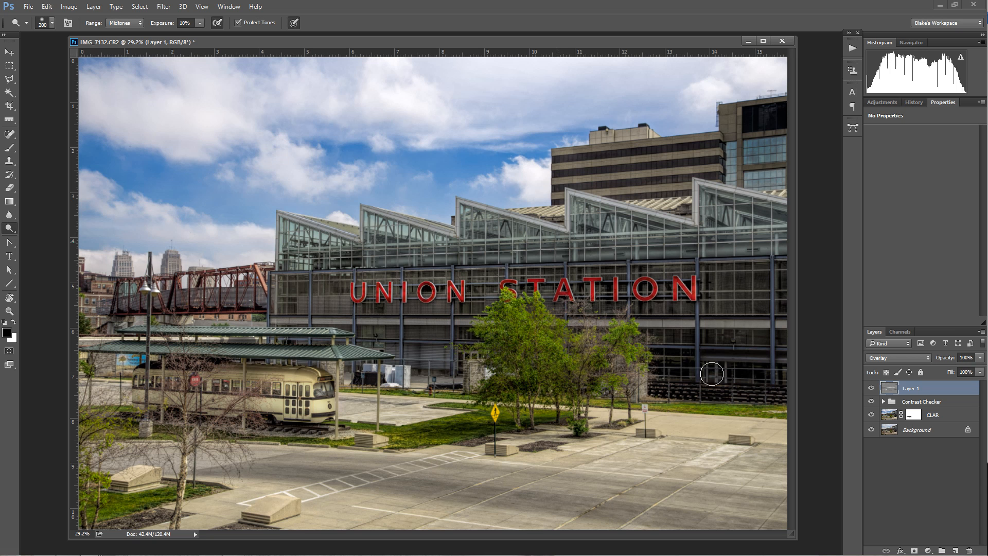
# Compare the original photo with the edited one by switching Layer 1, Contrast Checker and CLAR off and on
pyautogui.moveTo(872, 389); pyautogui.dragTo(873, 414)
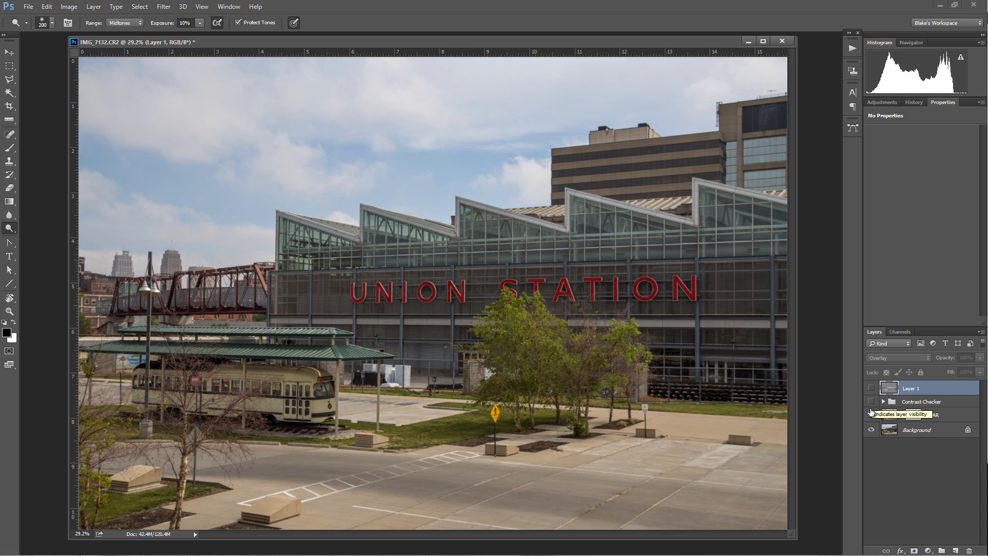
pyautogui.click(871, 415)
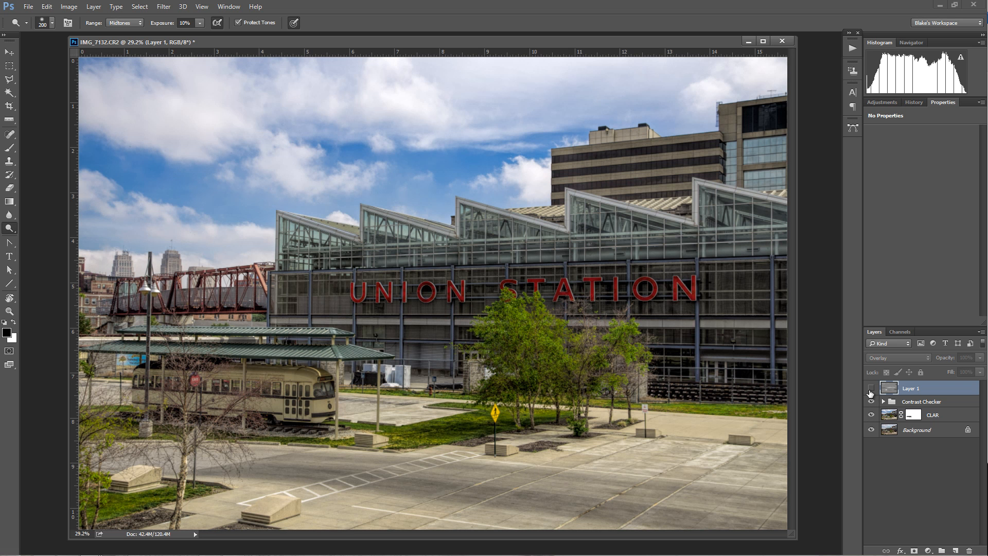
pyautogui.click(871, 389)
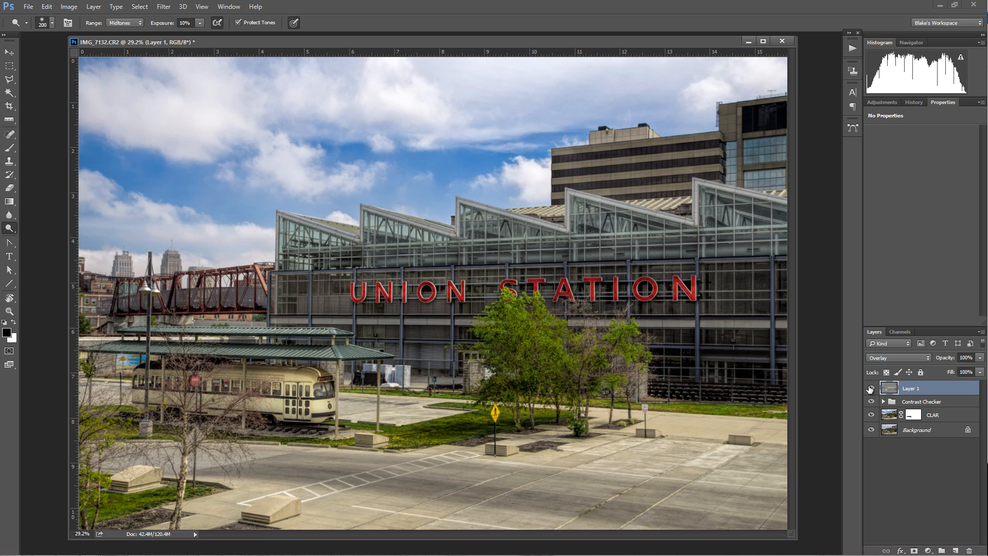
pyautogui.click(871, 389)
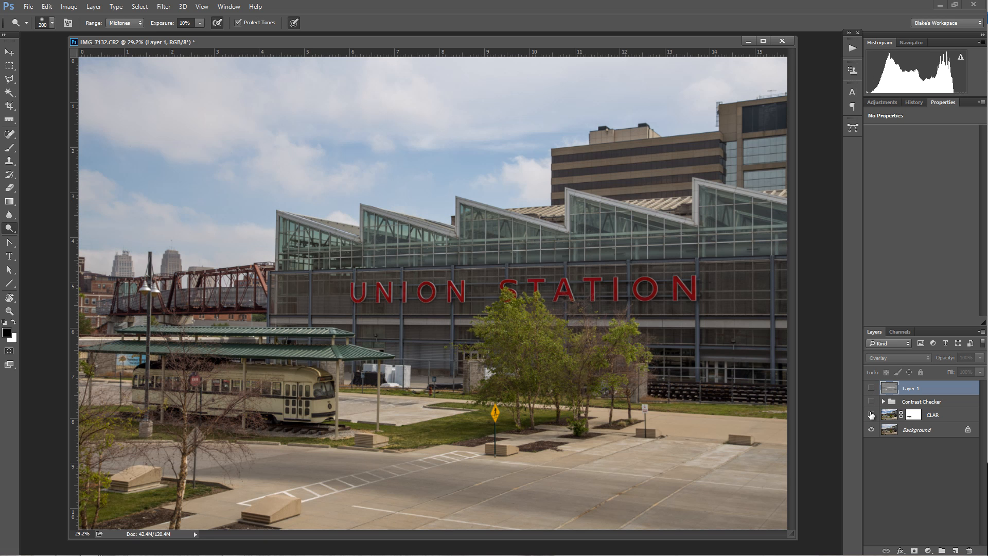
pyautogui.click(870, 389)
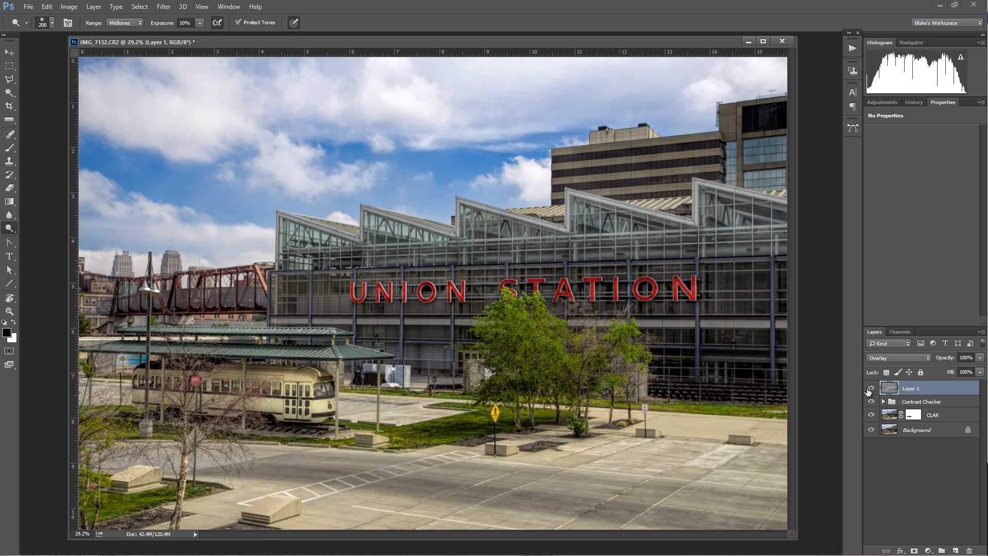